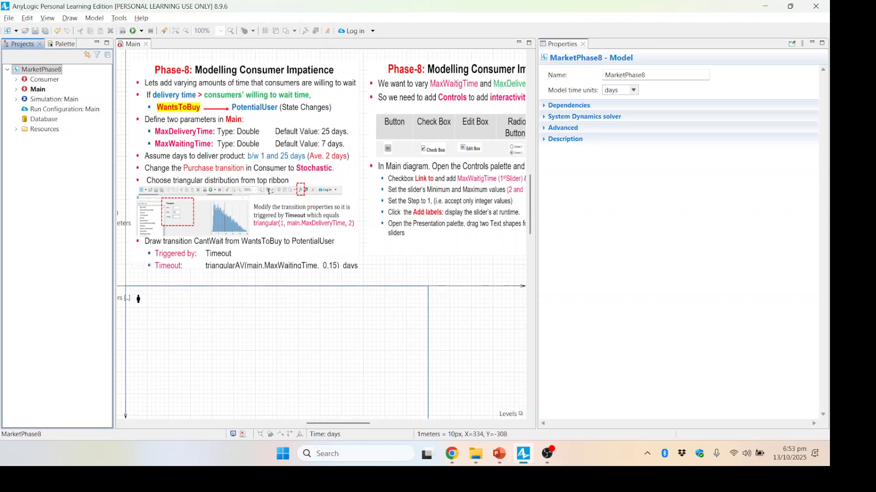
- Add a parameter to the Main diagram below the consumers population
{"action": "scroll", "coordinate": [293, 274], "scroll_direction": "up", "scroll_amount": 1}
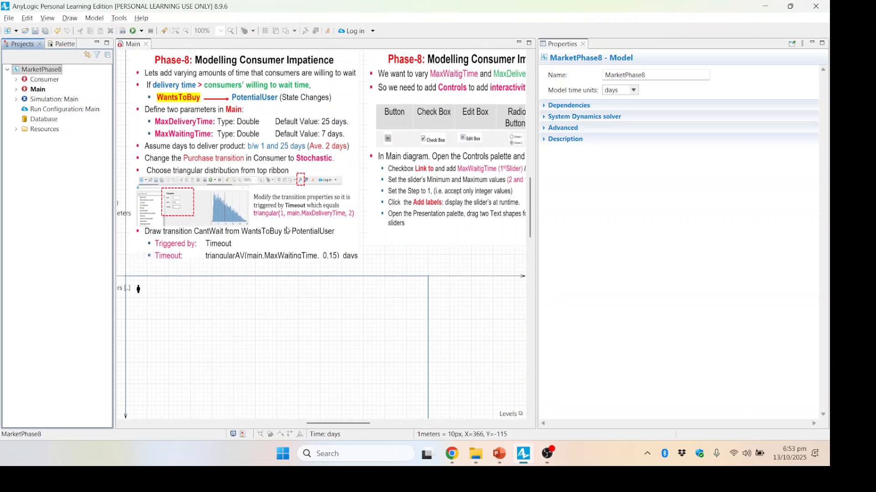
{"action": "left_click", "coordinate": [345, 423]}
{"action": "left_click_drag", "start_coordinate": [346, 424], "coordinate": [316, 426]}
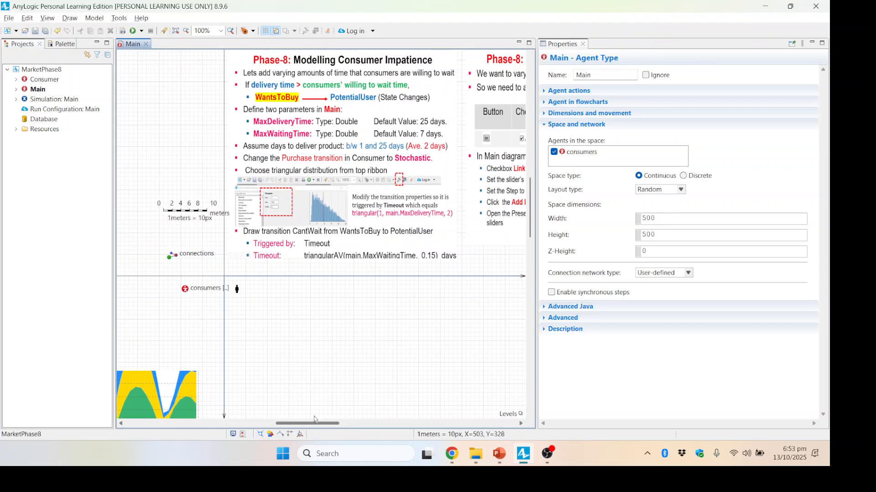
{"action": "left_click", "coordinate": [38, 89]}
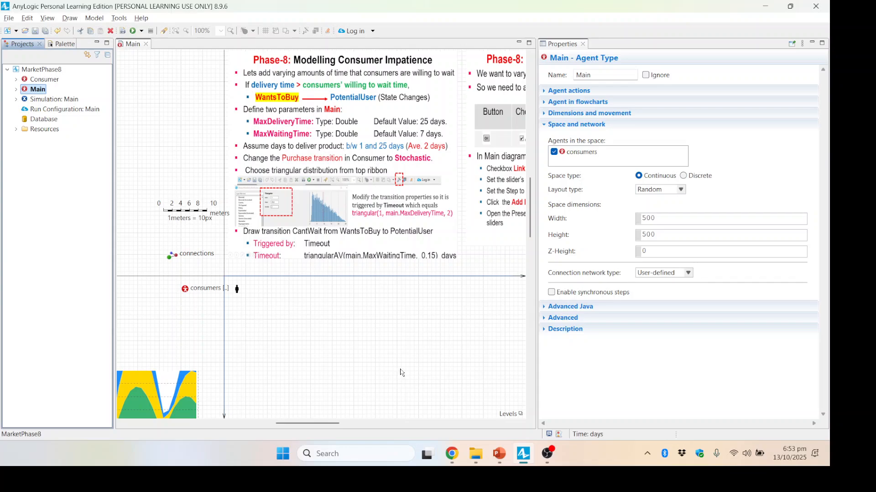
{"action": "left_click", "coordinate": [63, 44]}
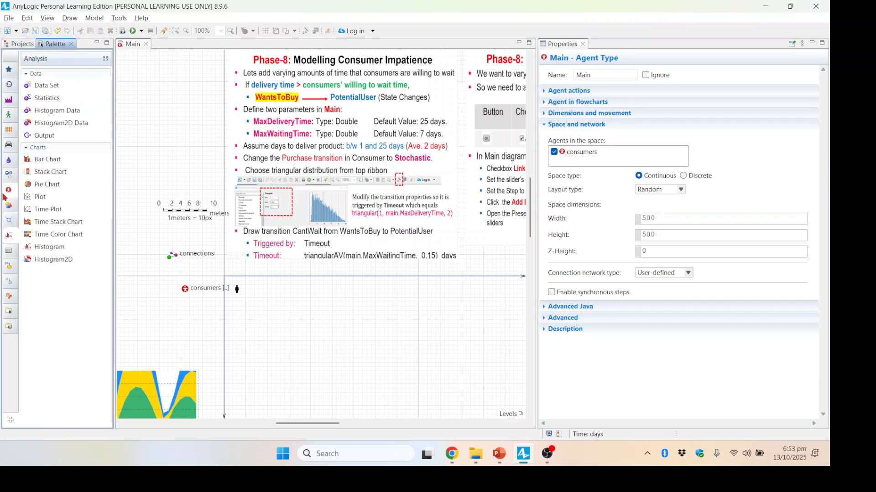
{"action": "mouse_move", "coordinate": [9, 193]}
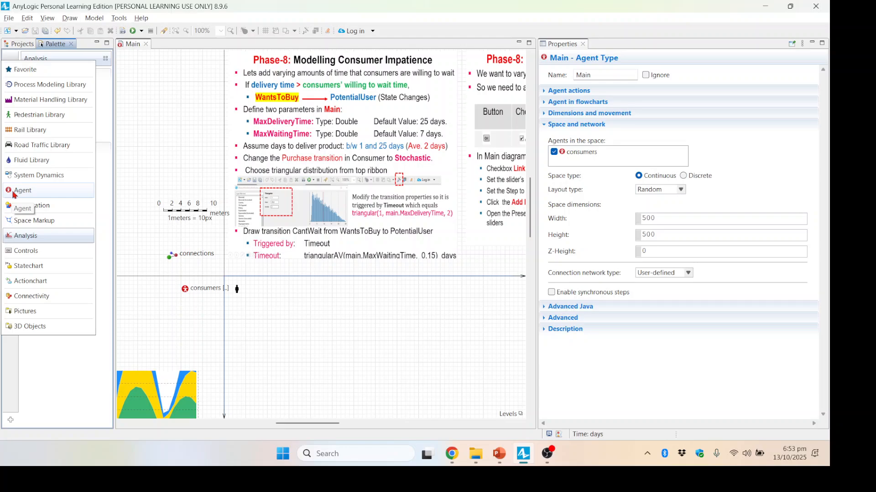
{"action": "left_click", "coordinate": [12, 194]}
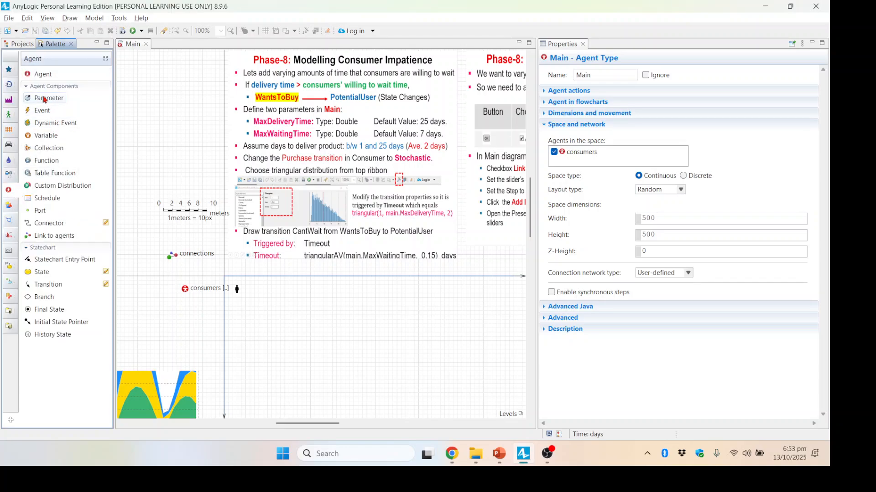
{"action": "left_click_drag", "start_coordinate": [36, 103], "coordinate": [150, 314]}
- Name the new parameter MaxDeliveryTime and set its default value to 25
{"action": "double_click", "coordinate": [604, 75]}
{"action": "type", "text": "Max"}
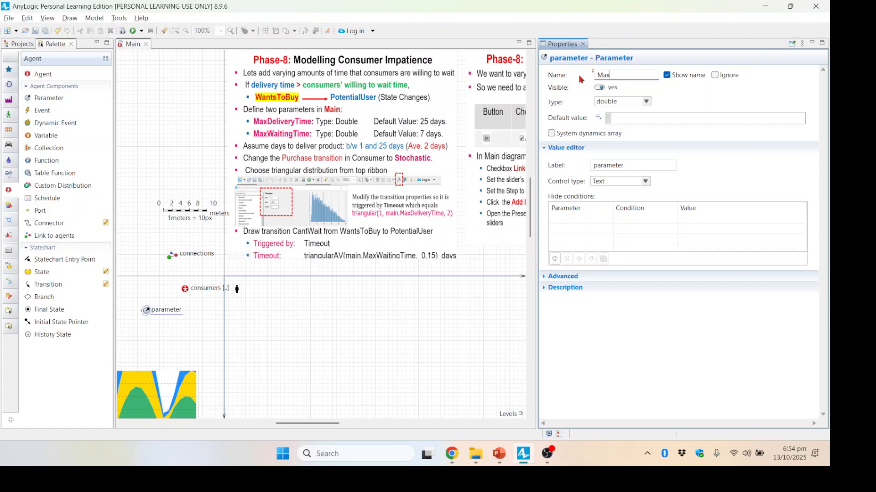
{"action": "type", "text": "DeliveryTime"}
{"action": "left_click", "coordinate": [632, 119]}
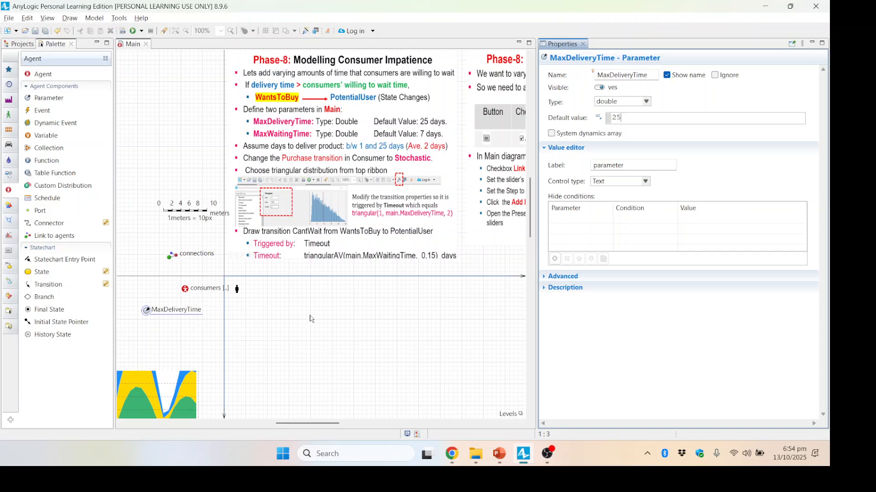
{"action": "left_click", "coordinate": [181, 350]}
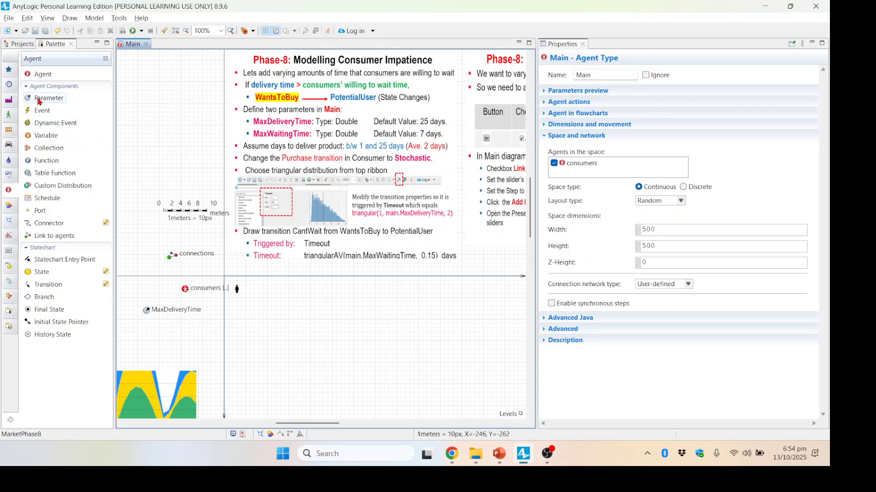
- Duplicate the MaxDeliveryTime parameter and place the copy directly beneath the original
{"action": "left_click", "coordinate": [40, 100]}
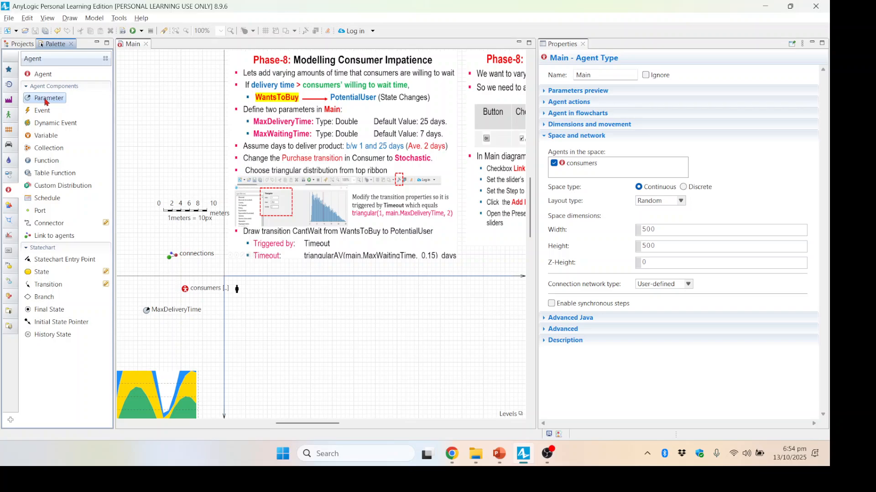
{"action": "left_click", "coordinate": [279, 356]}
{"action": "left_click", "coordinate": [146, 311]}
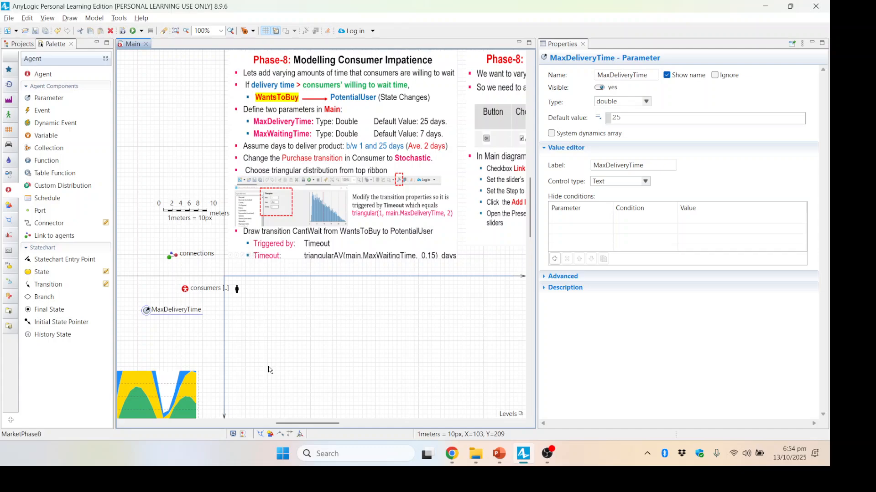
{"action": "key", "text": "ctrl+v"}
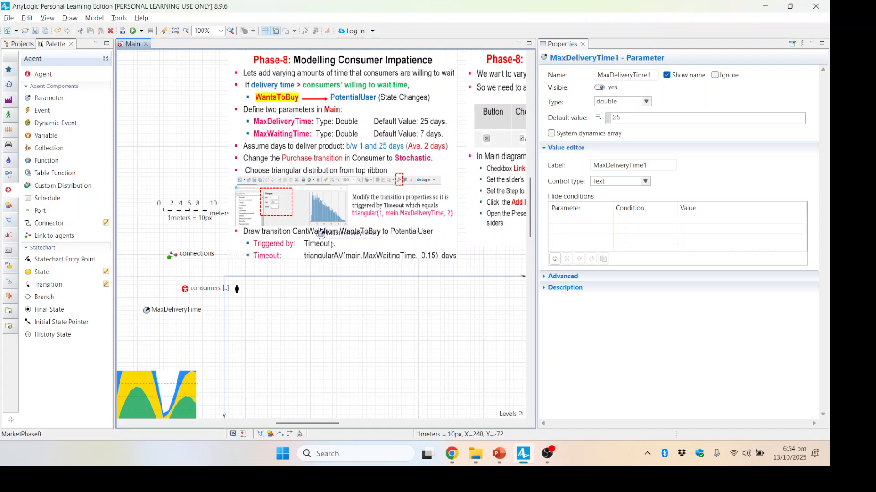
{"action": "left_click_drag", "start_coordinate": [321, 236], "coordinate": [149, 344]}
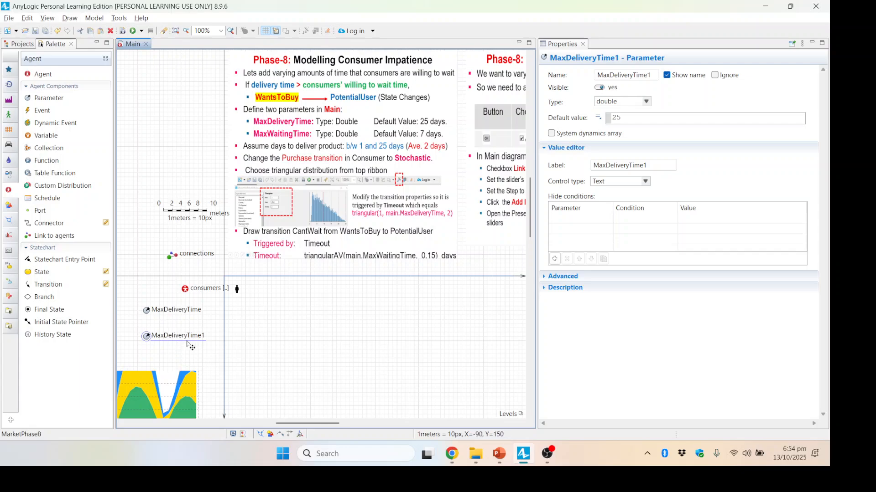
- Rename the copied parameter MaxWaitingTime, set its default value to 7, and check both parameters' properties
{"action": "left_click", "coordinate": [615, 75]}
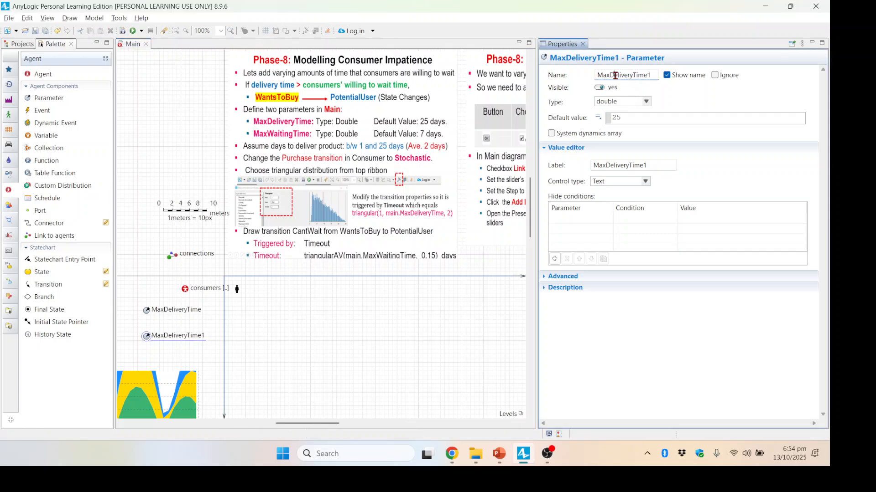
{"action": "left_click_drag", "start_coordinate": [612, 75], "coordinate": [635, 75]}
{"action": "type", "text": "Waiting"}
{"action": "left_click", "coordinate": [626, 118]}
{"action": "key", "text": "ctrl+a"}
{"action": "type", "text": "7"}
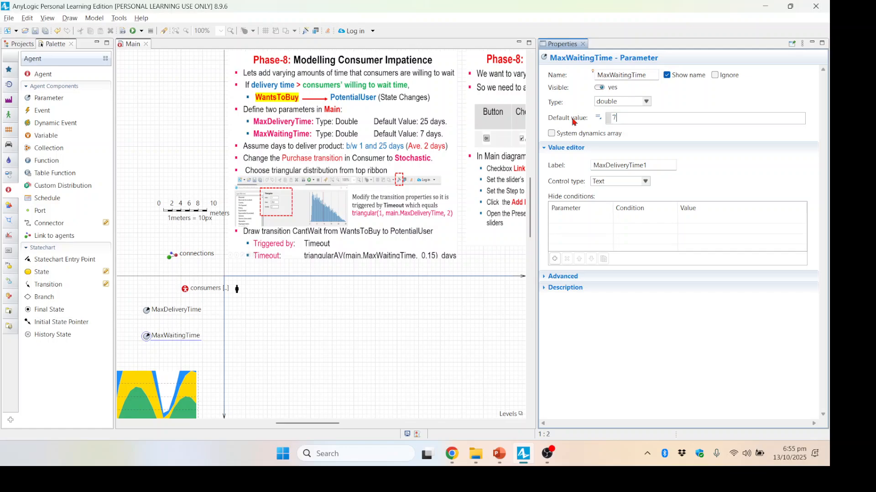
{"action": "left_click", "coordinate": [300, 348]}
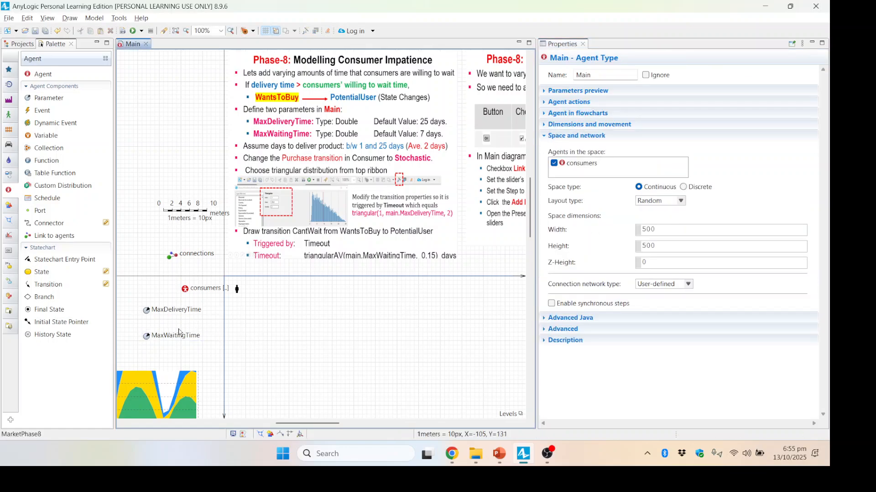
{"action": "left_click", "coordinate": [146, 312]}
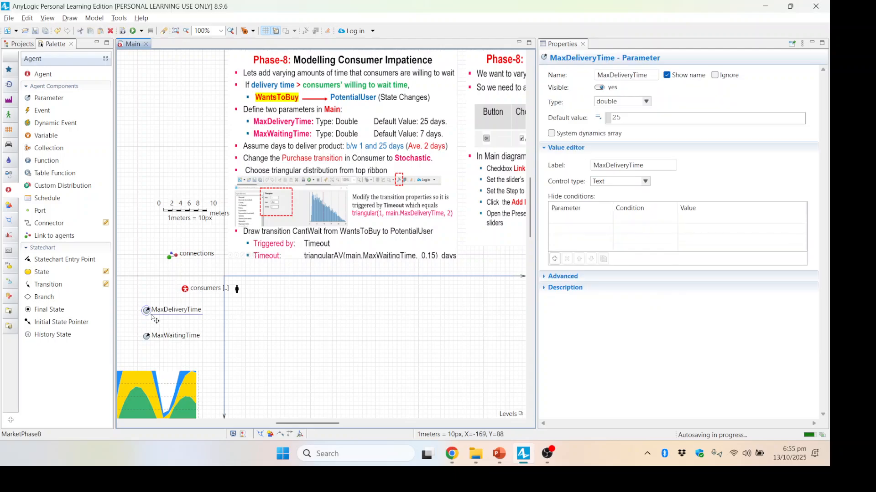
{"action": "left_click", "coordinate": [146, 337]}
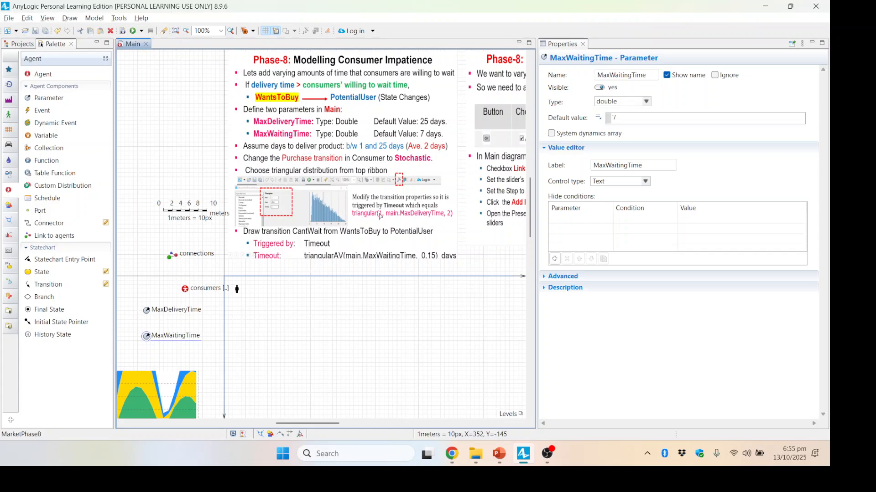
- Copy the Phase-8 Modelling Consumer Impatience instruction image from Main into the Consumer diagram, above the statechart
{"action": "left_click", "coordinate": [367, 210]}
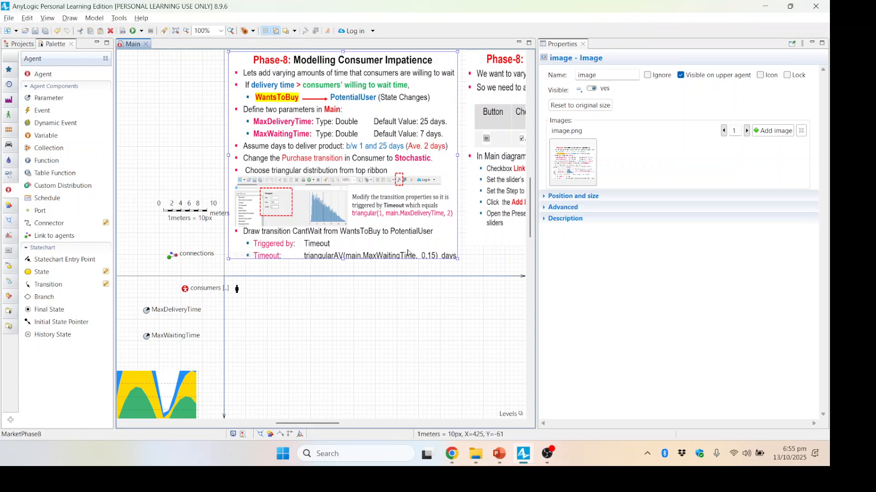
{"action": "left_click", "coordinate": [24, 45]}
{"action": "double_click", "coordinate": [43, 80]}
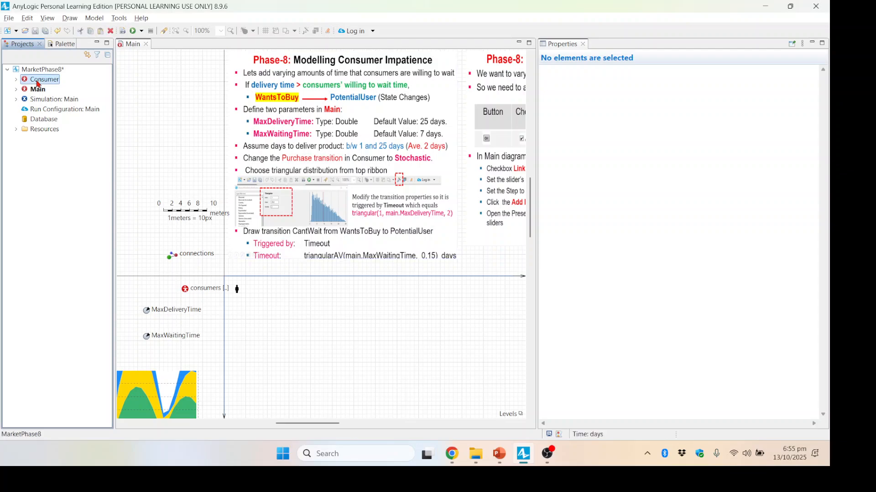
{"action": "scroll", "coordinate": [223, 201], "scroll_direction": "up", "scroll_amount": 6}
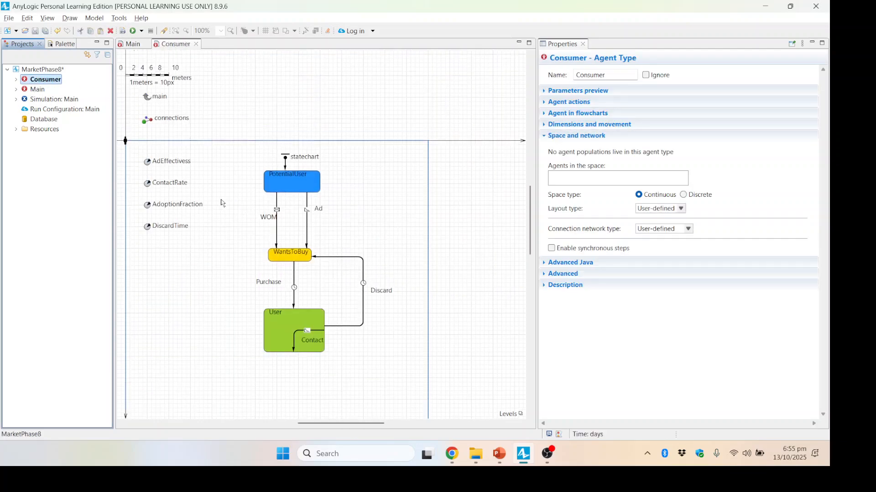
{"action": "scroll", "coordinate": [224, 206], "scroll_direction": "down", "scroll_amount": 2}
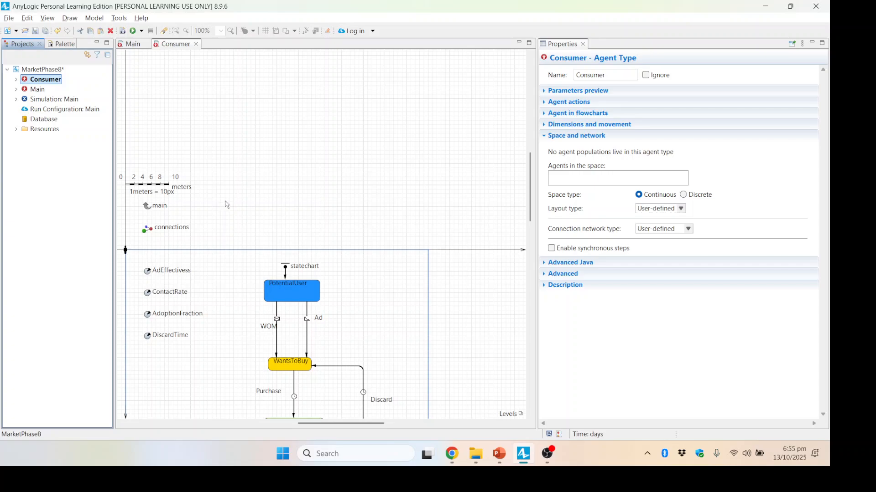
{"action": "left_click", "coordinate": [230, 186]}
{"action": "key", "text": "ctrl+v"}
{"action": "left_click_drag", "start_coordinate": [432, 291], "coordinate": [323, 103]}
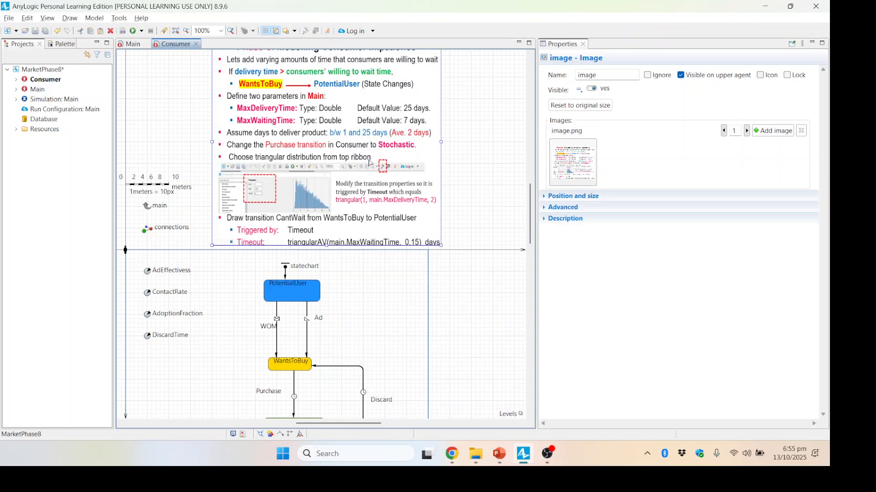
- Clear the timeout value of the Purchase transition between WantsToBuy and User
{"action": "scroll", "coordinate": [401, 313], "scroll_direction": "down", "scroll_amount": 2}
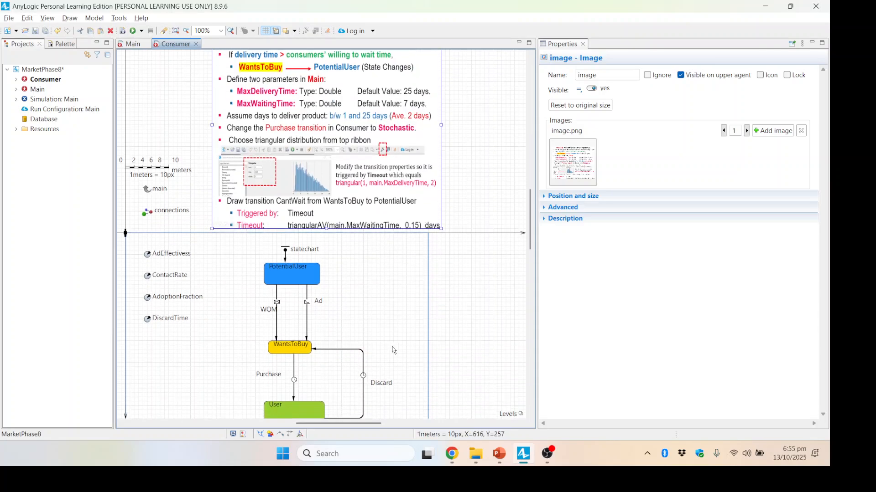
{"action": "scroll", "coordinate": [392, 338], "scroll_direction": "down", "scroll_amount": 2}
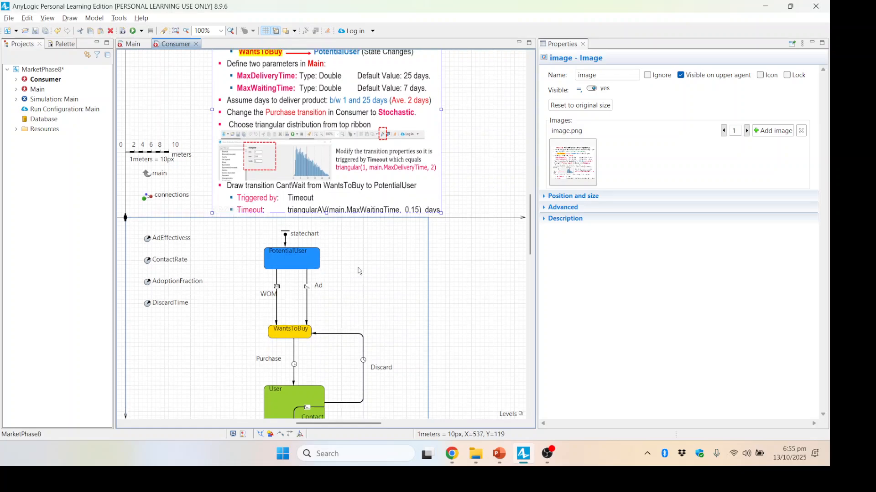
{"action": "scroll", "coordinate": [315, 346], "scroll_direction": "down", "scroll_amount": 2}
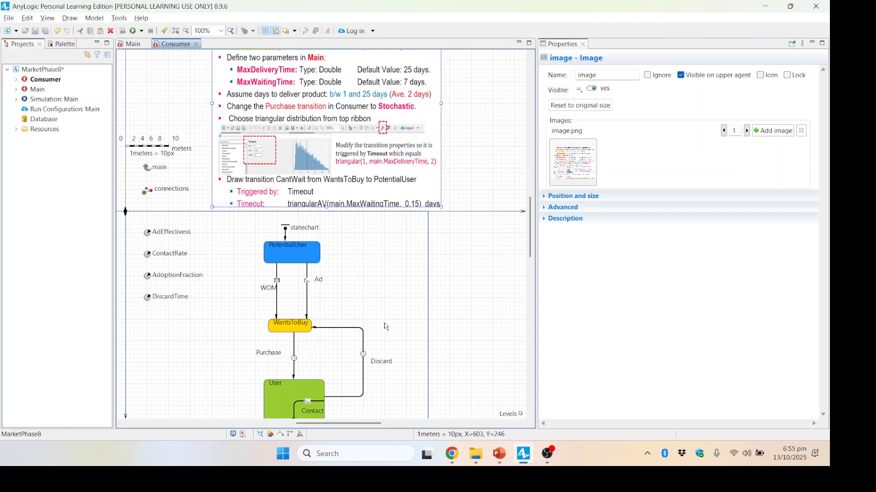
{"action": "scroll", "coordinate": [311, 349], "scroll_direction": "down", "scroll_amount": 1}
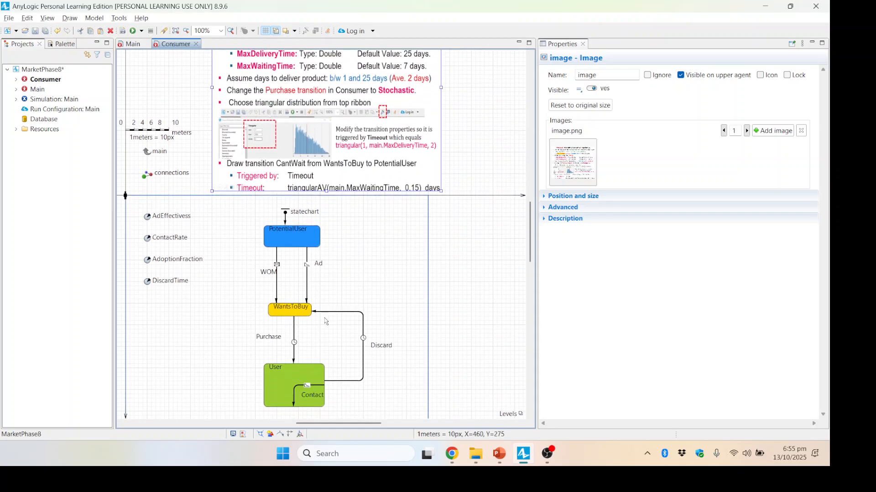
{"action": "left_click", "coordinate": [294, 338]}
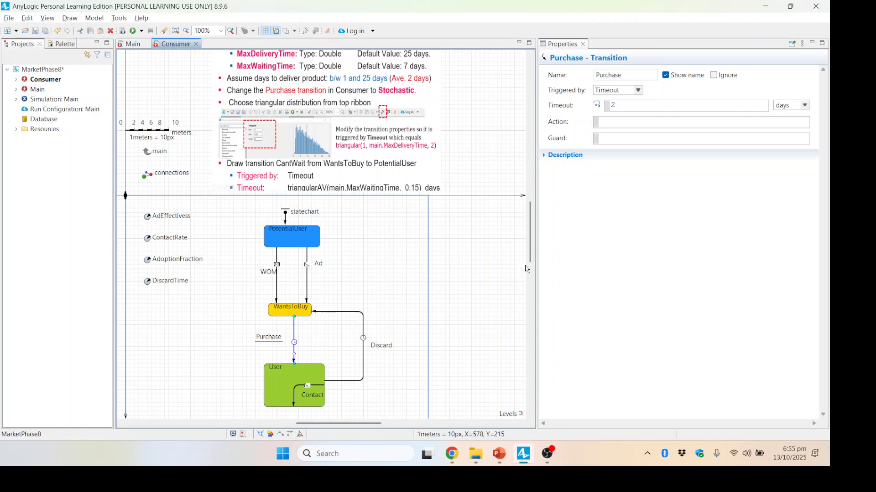
{"action": "left_click", "coordinate": [623, 107]}
{"action": "left_click_drag", "start_coordinate": [628, 108], "coordinate": [605, 109]}
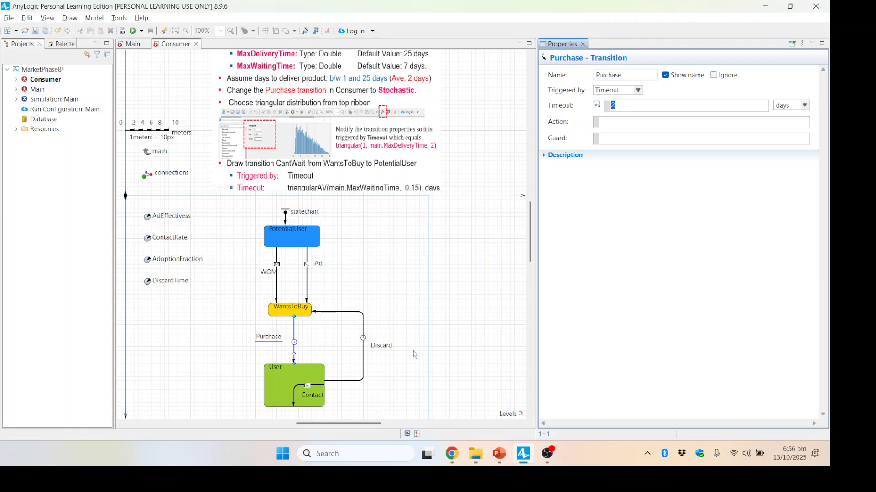
{"action": "key", "text": "BackSpace"}
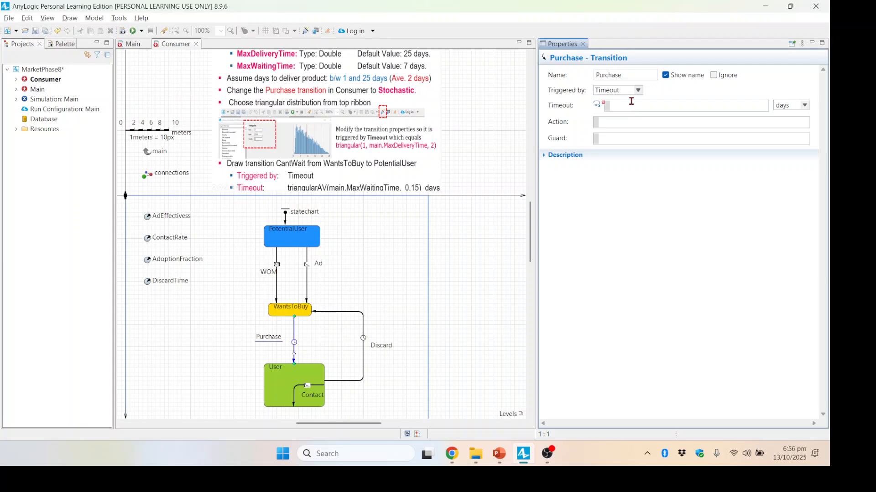
- Open the probability distribution chooser for the Purchase timeout and compare the TriangularAV, Triangular and Triangular (truncated) distributions
{"action": "left_click", "coordinate": [306, 32]}
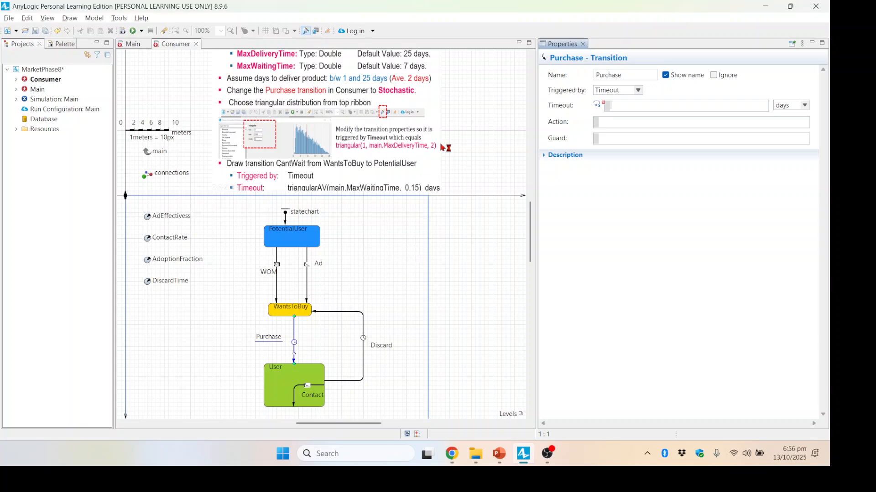
{"action": "left_click", "coordinate": [240, 230]}
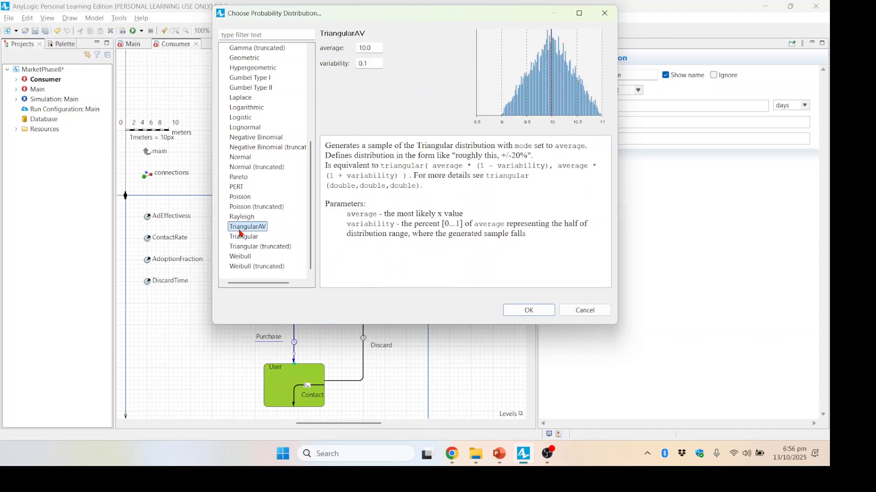
{"action": "left_click_drag", "start_coordinate": [309, 207], "coordinate": [324, 72]}
{"action": "left_click_drag", "start_coordinate": [313, 103], "coordinate": [308, 217]}
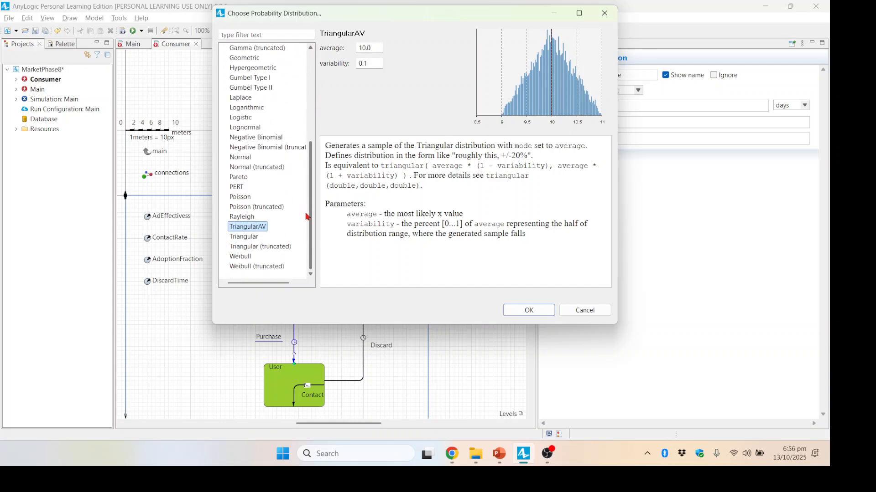
{"action": "left_click", "coordinate": [244, 237]}
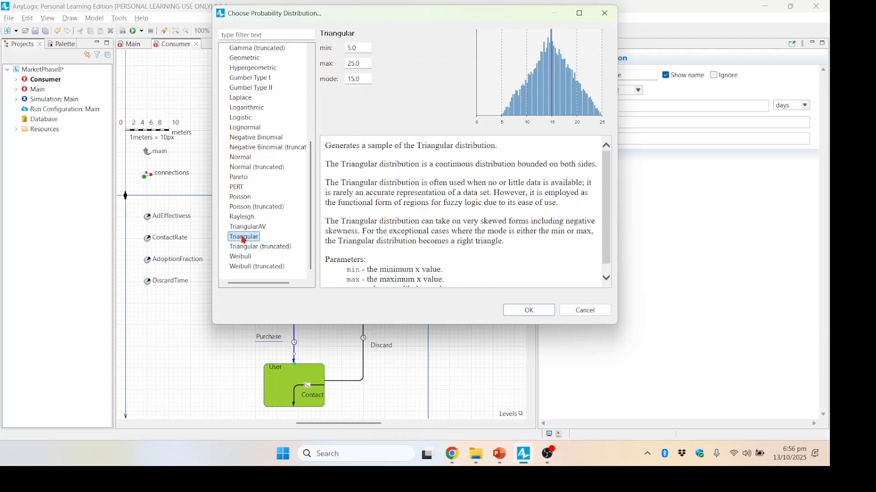
{"action": "left_click", "coordinate": [244, 228]}
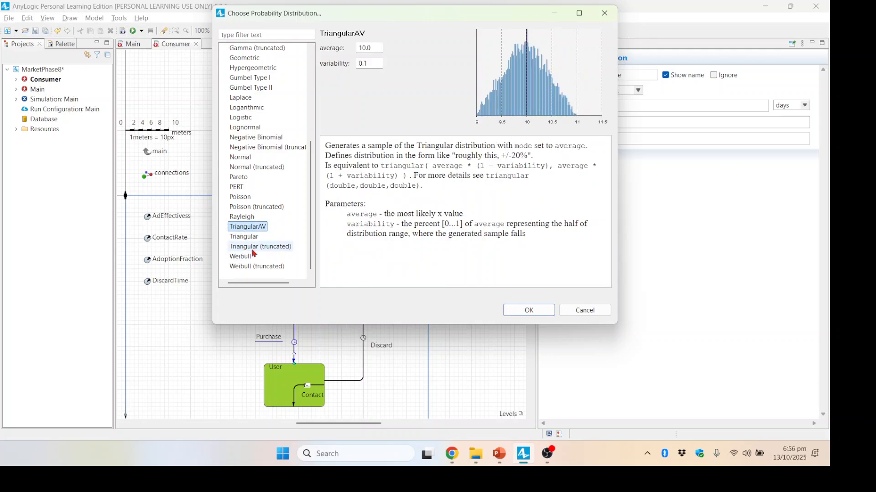
{"action": "left_click", "coordinate": [249, 238]}
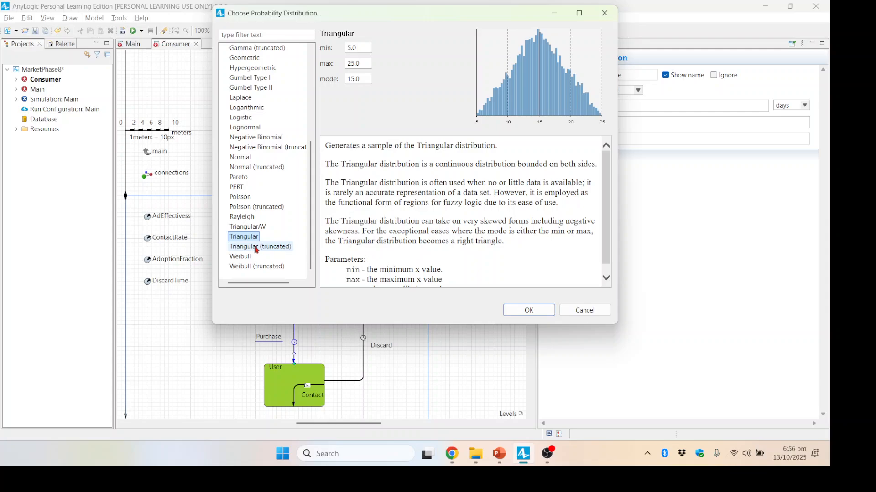
{"action": "left_click", "coordinate": [255, 249]}
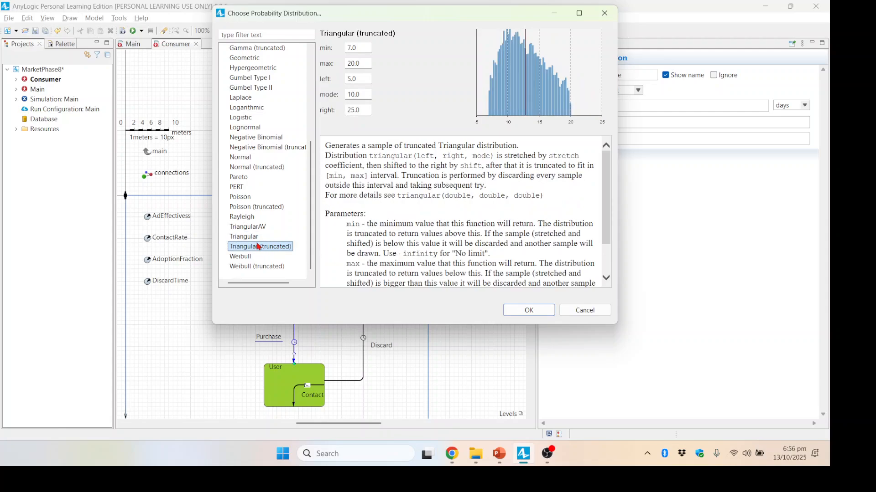
- Insert a Triangular distribution with min 1, max 25 and mode 2 as the Purchase transition's timeout
{"action": "left_click", "coordinate": [253, 238]}
{"action": "double_click", "coordinate": [353, 47]}
{"action": "type", "text": "1"}
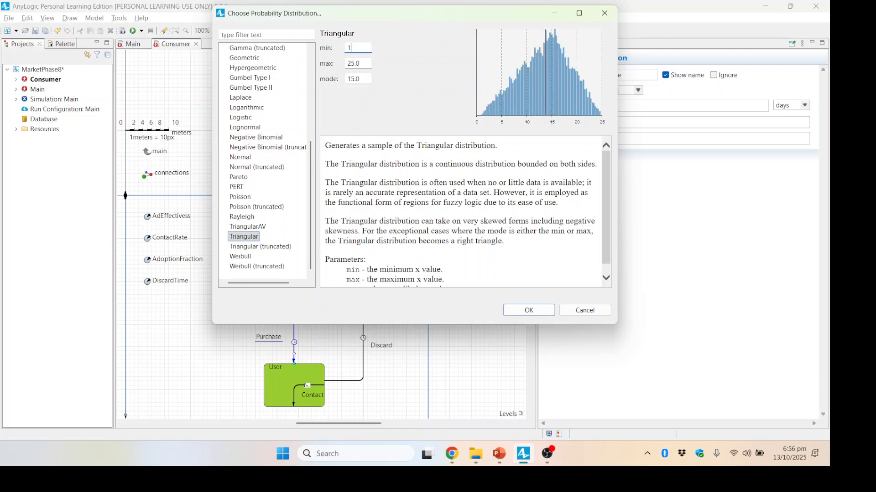
{"action": "double_click", "coordinate": [360, 79]}
{"action": "type", "text": "2"}
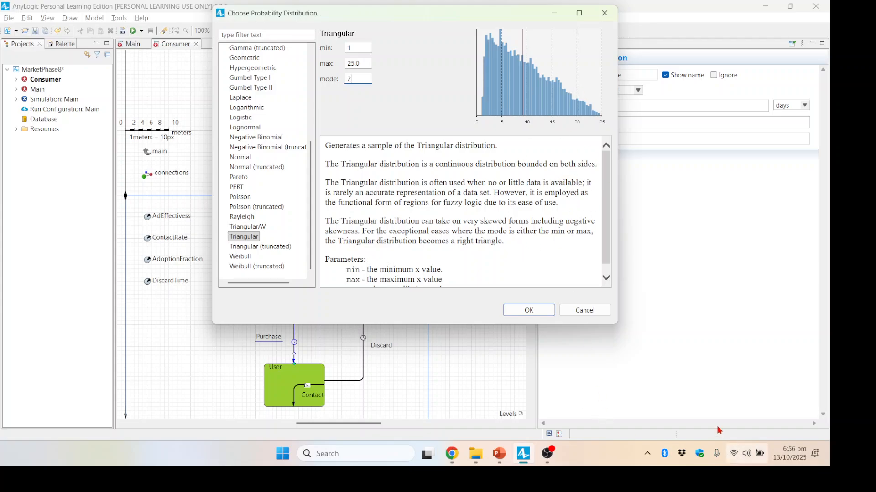
{"action": "left_click", "coordinate": [529, 310]}
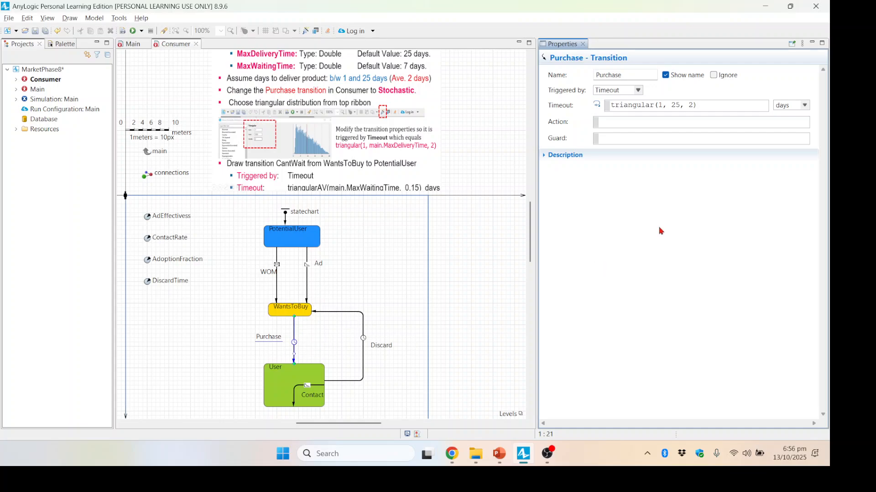
- Replace the maximum value in the Purchase timeout's triangular expression with main.MaxDeliveryTime
{"action": "double_click", "coordinate": [677, 106]}
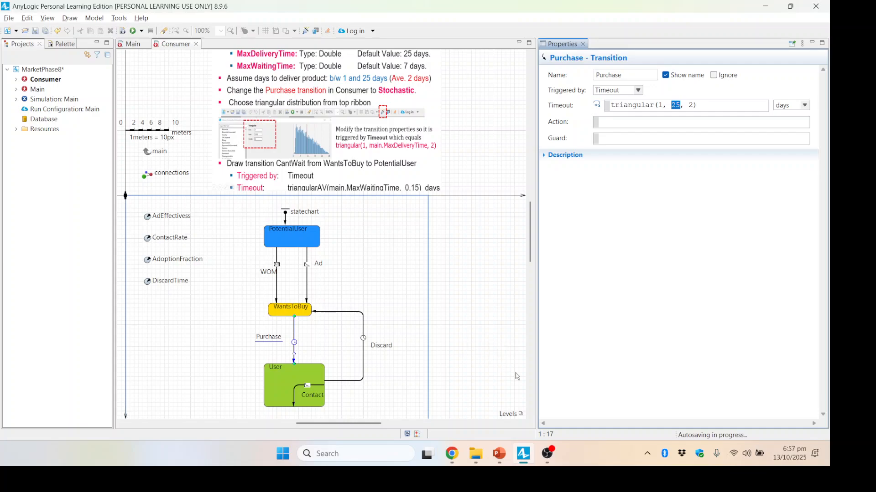
{"action": "type", "text": "main>"}
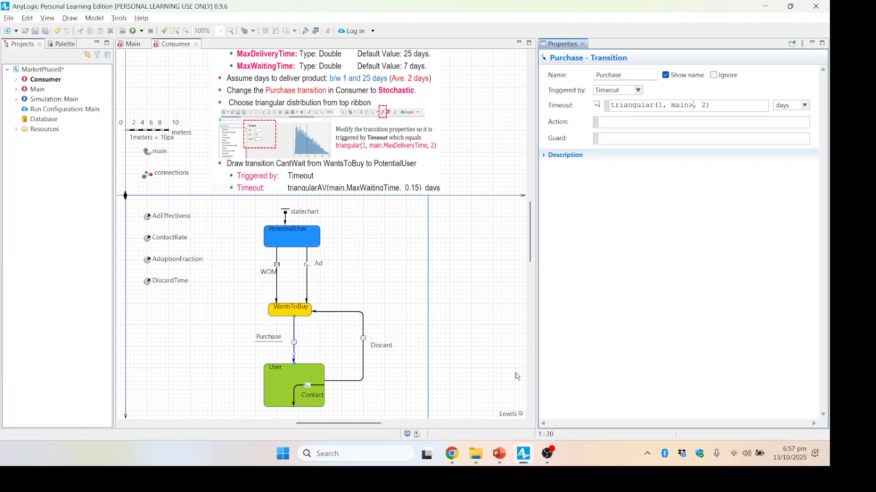
{"action": "key", "text": "Delete"}
{"action": "type", "text": ".MaxDeliveryTime"}
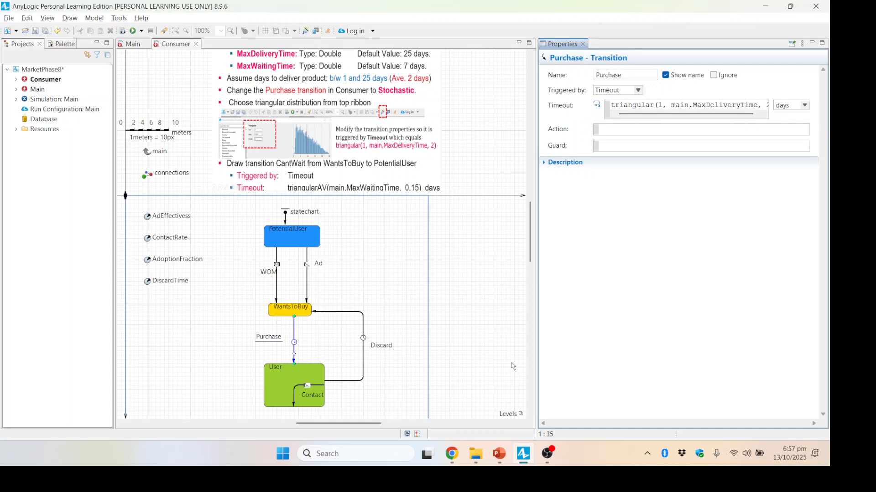
{"action": "left_click_drag", "start_coordinate": [703, 112], "coordinate": [712, 113]}
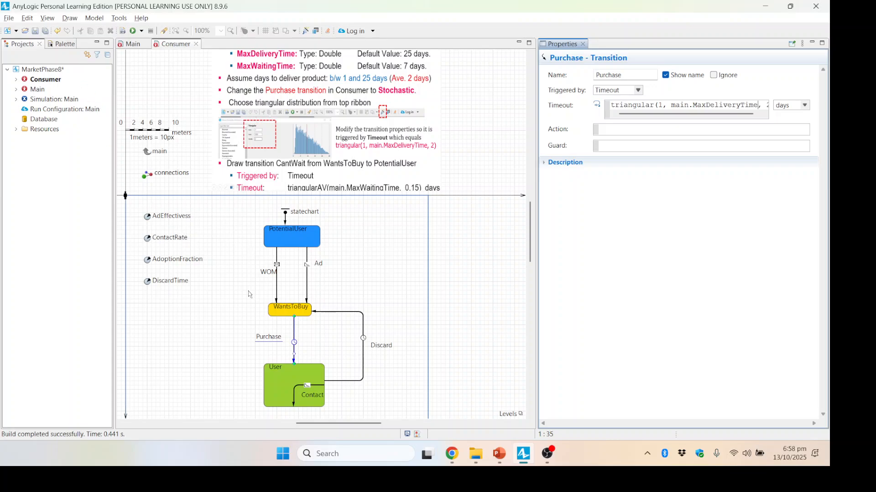
- Draw a transition from WantsToBuy back to PotentialUser, routed outside the WOM transition, and place its timeout icon on the vertical segment
{"action": "left_click", "coordinate": [60, 46]}
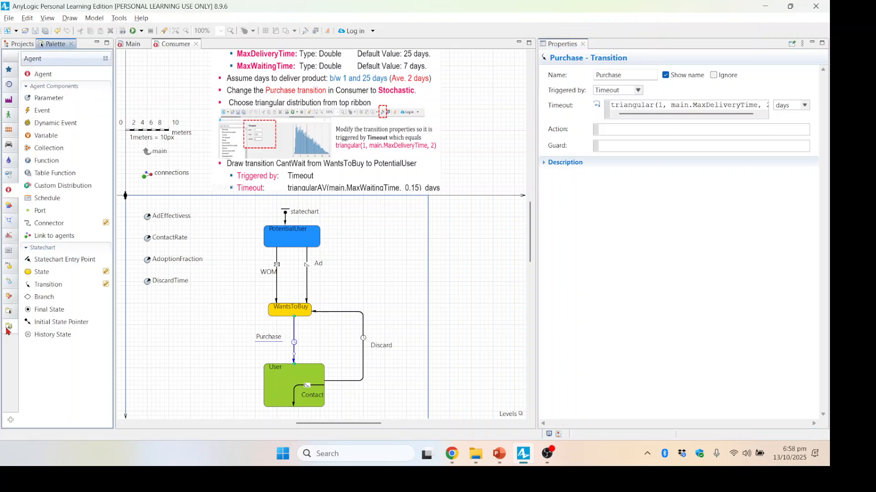
{"action": "mouse_move", "coordinate": [9, 298]}
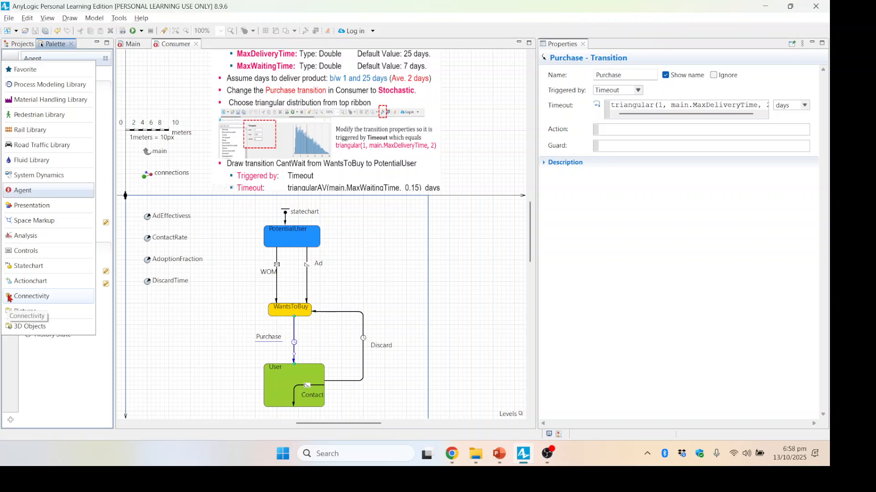
{"action": "left_click", "coordinate": [21, 271]}
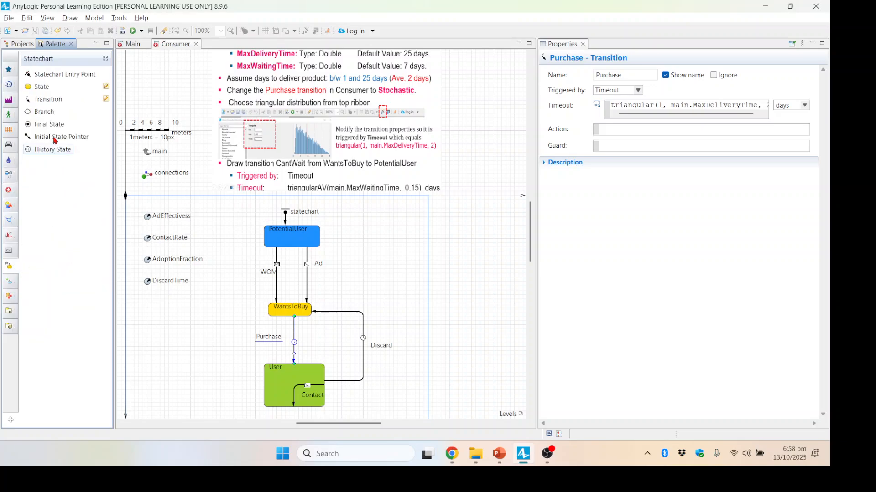
{"action": "double_click", "coordinate": [49, 101]}
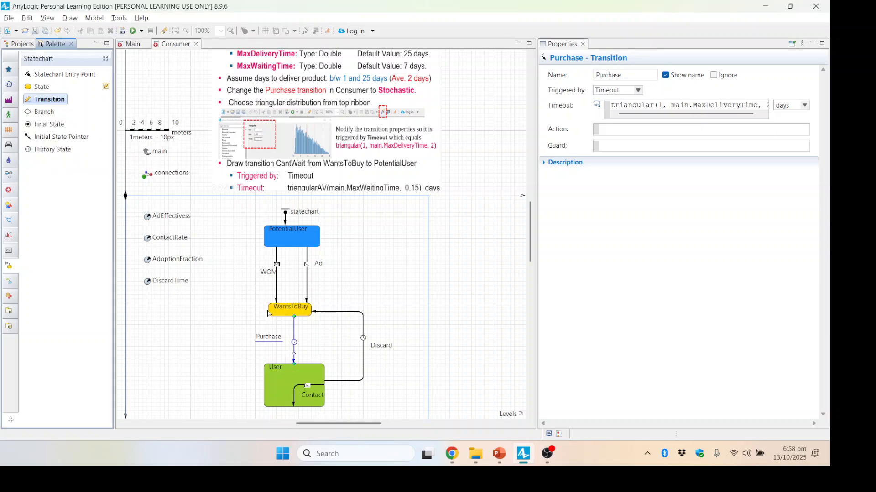
{"action": "left_click", "coordinate": [268, 313]}
{"action": "left_click", "coordinate": [225, 312]}
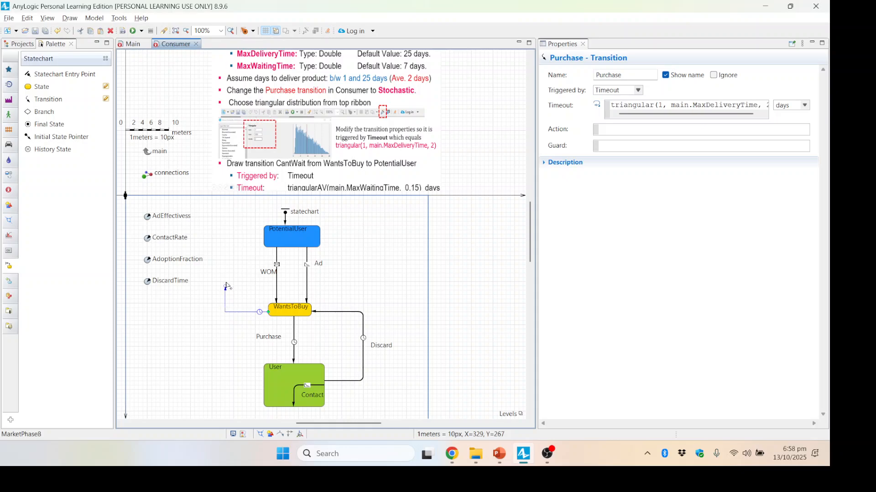
{"action": "left_click", "coordinate": [224, 238]}
{"action": "left_click", "coordinate": [265, 239]}
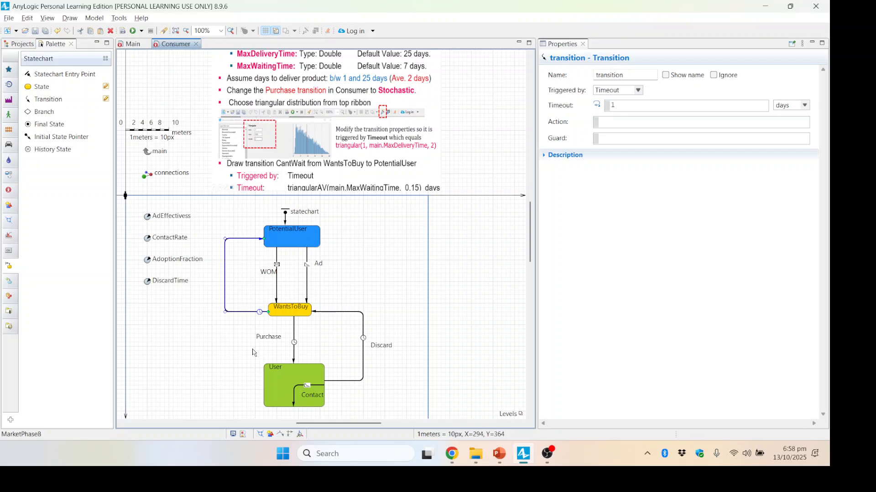
{"action": "left_click_drag", "start_coordinate": [220, 287], "coordinate": [219, 271]}
- Name the new WantsToBuy-to-PotentialUser transition CantWait and show its name in the diagram
{"action": "left_click", "coordinate": [665, 76]}
{"action": "left_click_drag", "start_coordinate": [640, 73], "coordinate": [565, 75]}
{"action": "type", "text": "CantWait"}
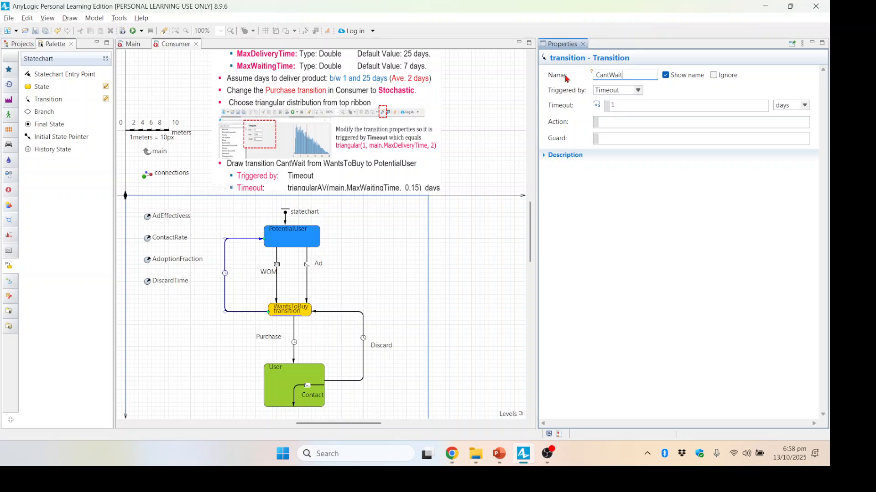
- Replace the CantWait transition's timeout with a TriangularAV distribution using average 10 and variability 0.1
{"action": "left_click", "coordinate": [626, 104]}
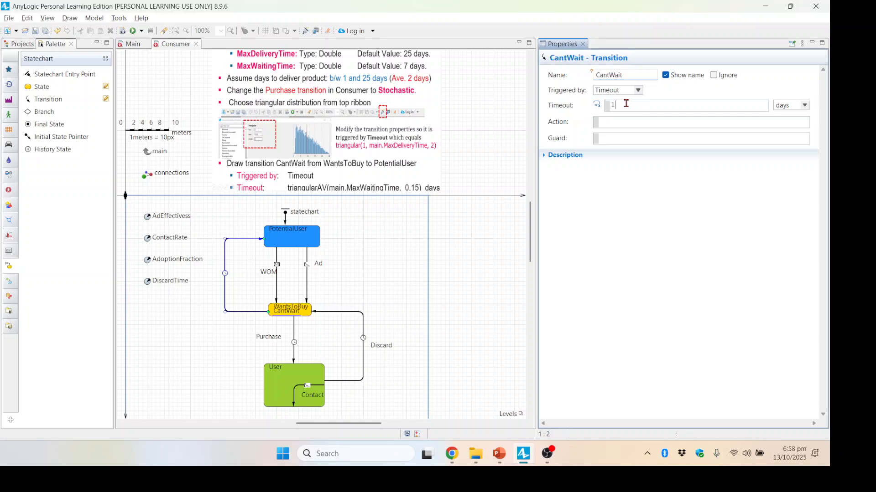
{"action": "key", "text": "BackSpace"}
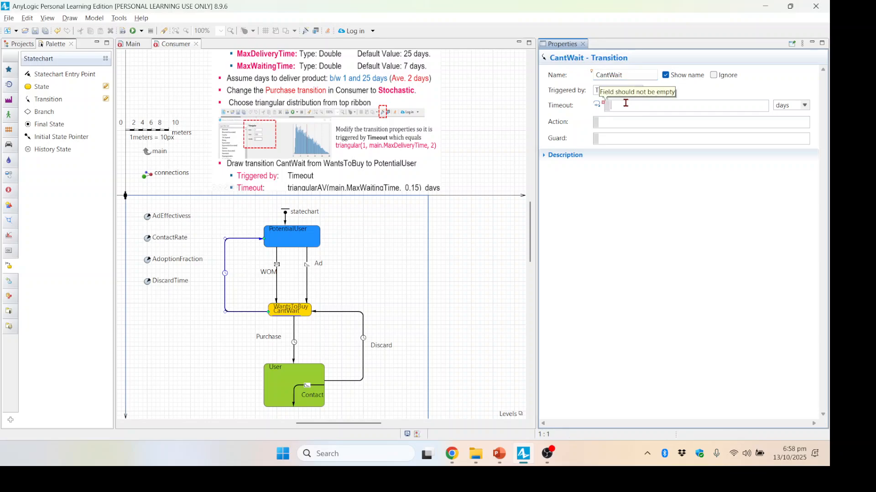
{"action": "left_click", "coordinate": [305, 30]}
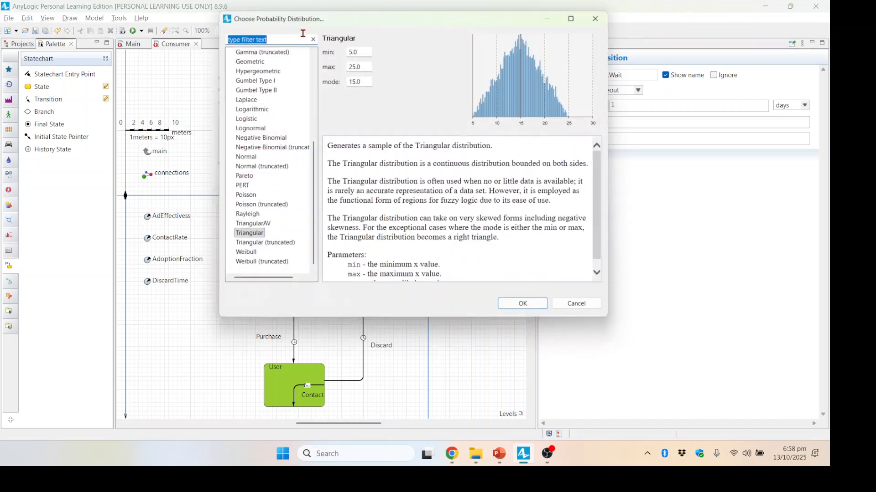
{"action": "left_click", "coordinate": [249, 227]}
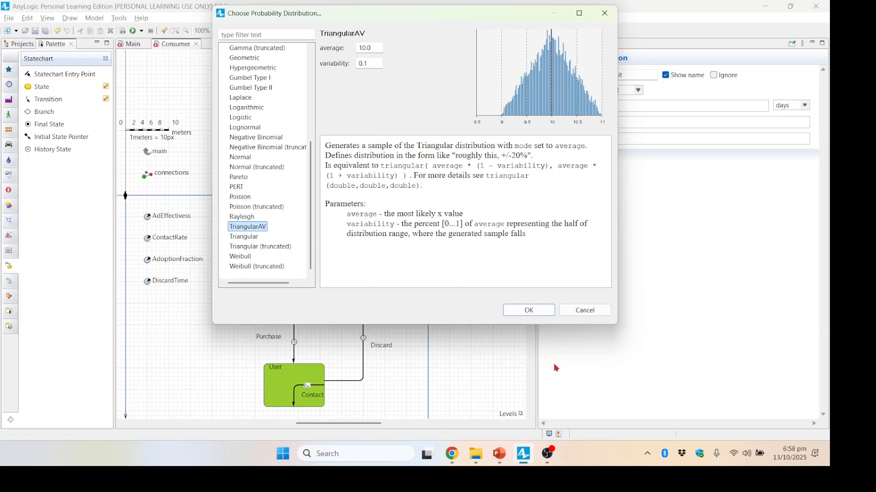
{"action": "left_click", "coordinate": [528, 312]}
- Set the CantWait timeout's average to main.MaxWaitingTime and its variability to 0.15, and build the model
{"action": "left_click", "coordinate": [675, 105]}
{"action": "key", "text": "shift+Left"}
{"action": "key", "text": "shift+Left"}
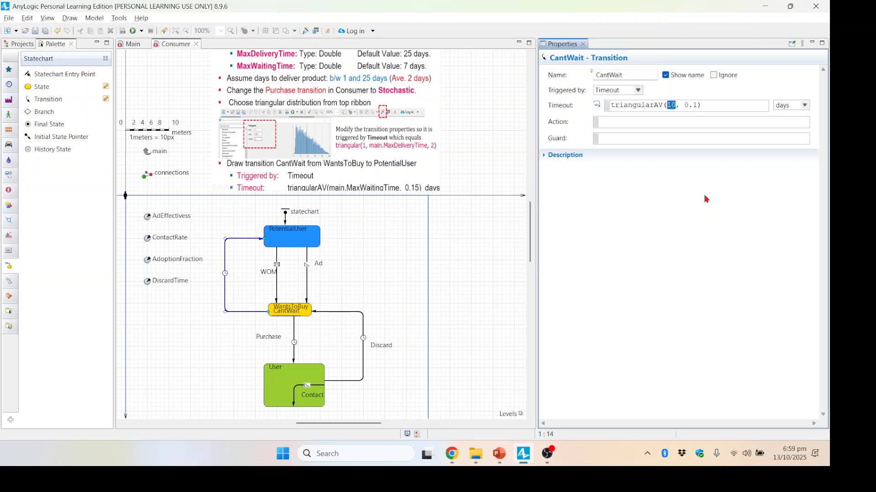
{"action": "type", "text": "main.MaxWaitin"}
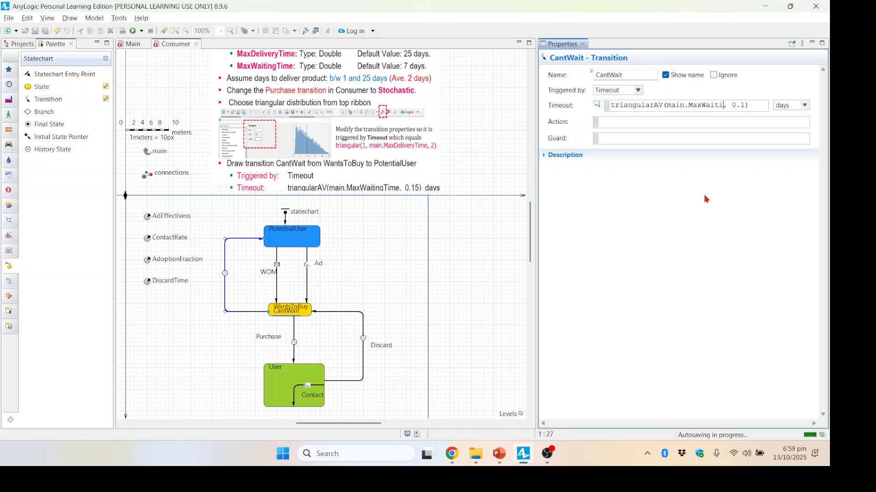
{"action": "type", "text": "gTime"}
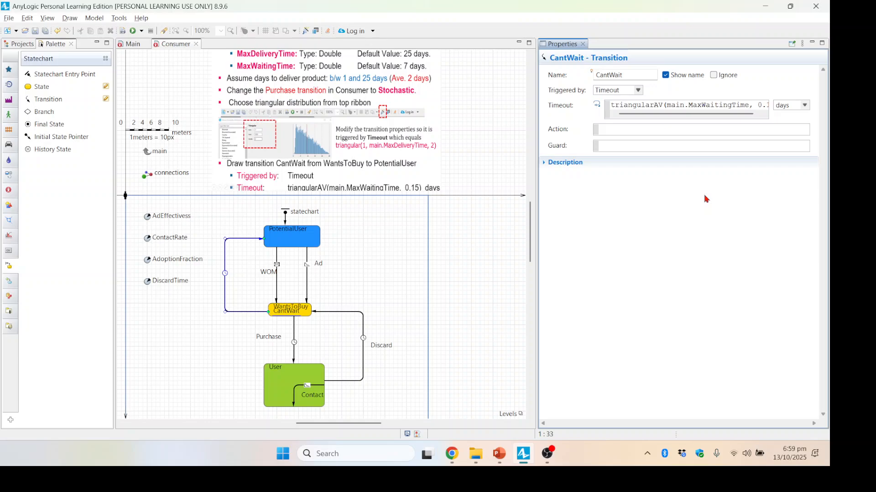
{"action": "key", "text": "Right"}
{"action": "key", "text": "Right"}
{"action": "type", "text": "5"}
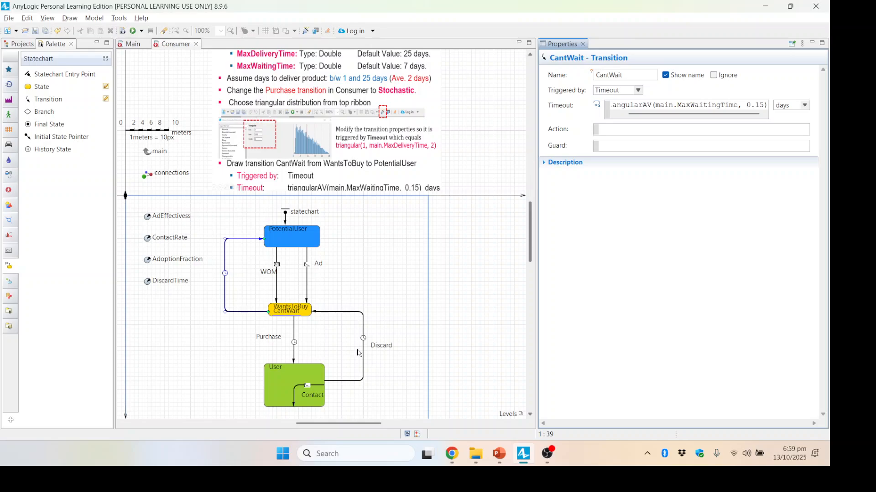
{"action": "key", "text": "F7"}
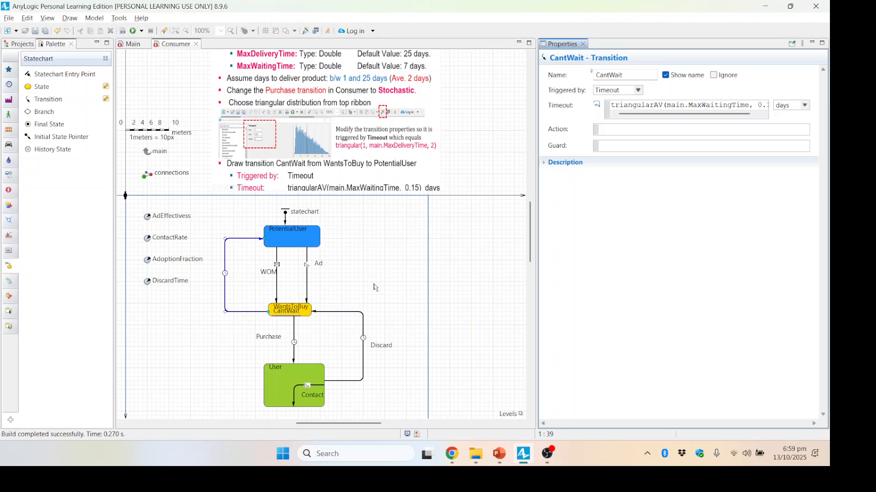
{"action": "scroll", "coordinate": [291, 305], "scroll_direction": "up", "scroll_amount": 1}
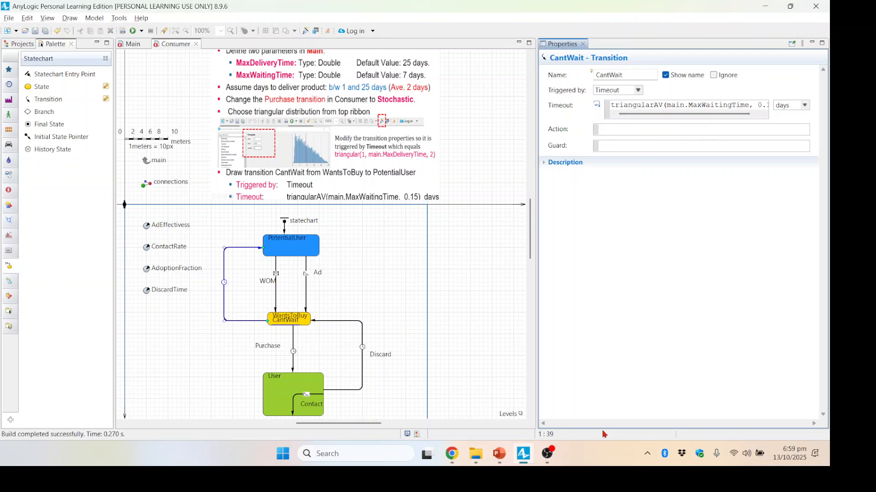
{"action": "mouse_move", "coordinate": [552, 454]}
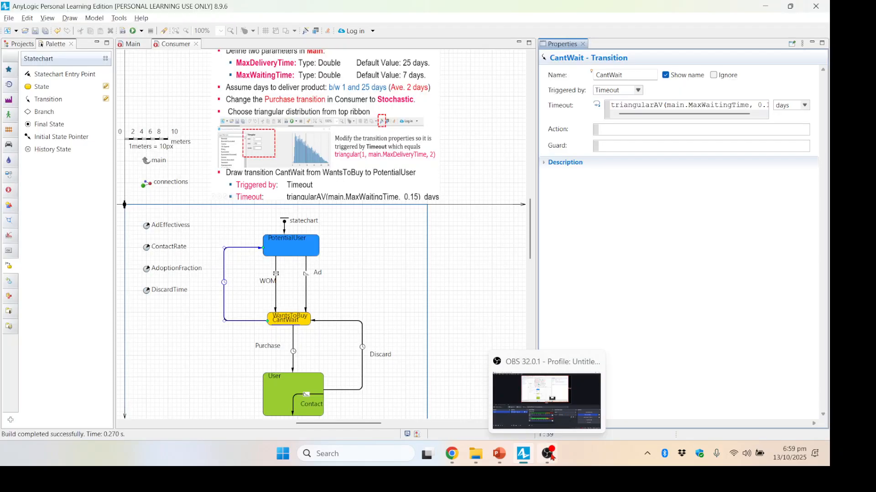
{"action": "left_click", "coordinate": [547, 401]}
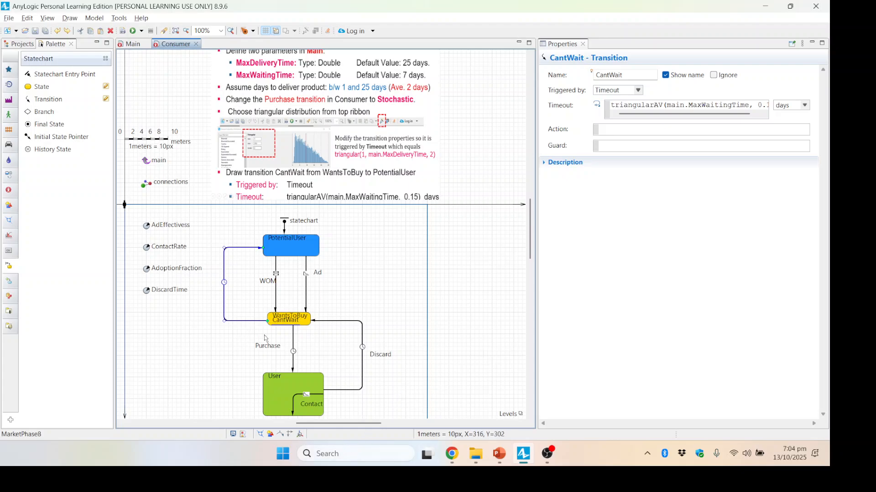
- Move the CantWait label off the WantsToBuy state to beside its transition line, and open the Main diagram
{"action": "left_click_drag", "start_coordinate": [296, 327], "coordinate": [255, 301]}
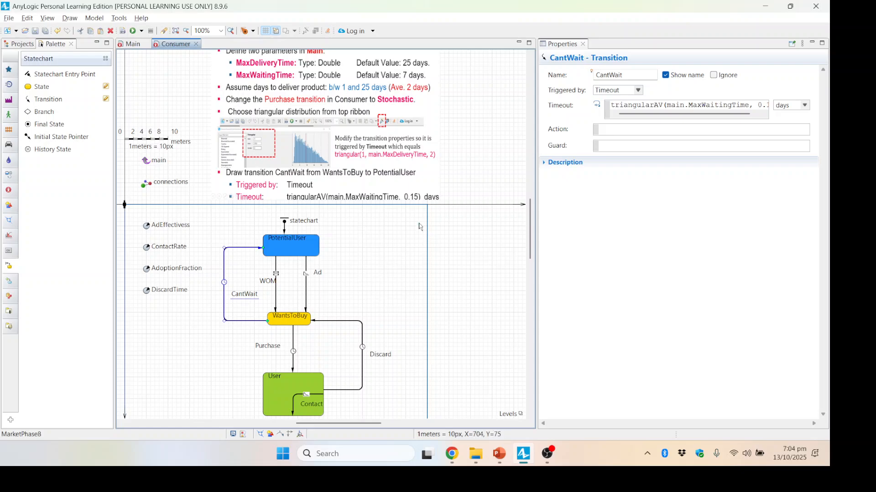
{"action": "left_click", "coordinate": [133, 44]}
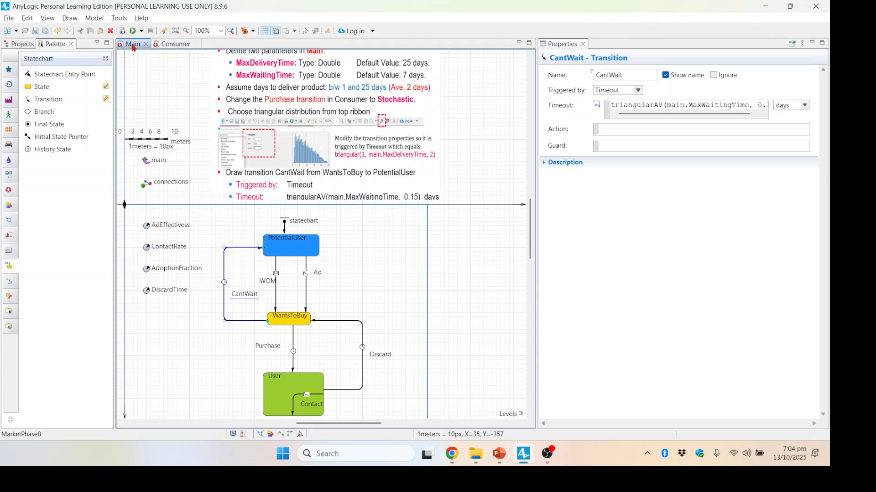
- Delete the Phase-8 instruction image from the Consumer diagram and return to the Main diagram
{"action": "left_click", "coordinate": [181, 44]}
{"action": "left_click", "coordinate": [365, 148]}
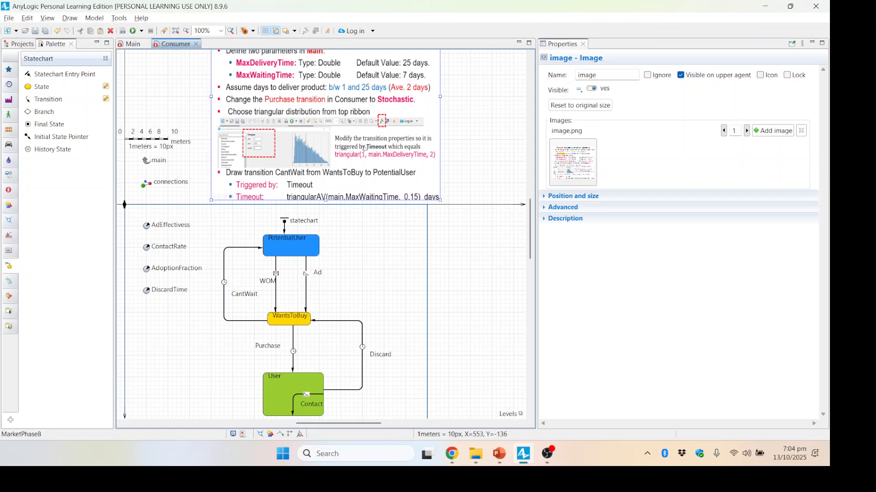
{"action": "key", "text": "Escape"}
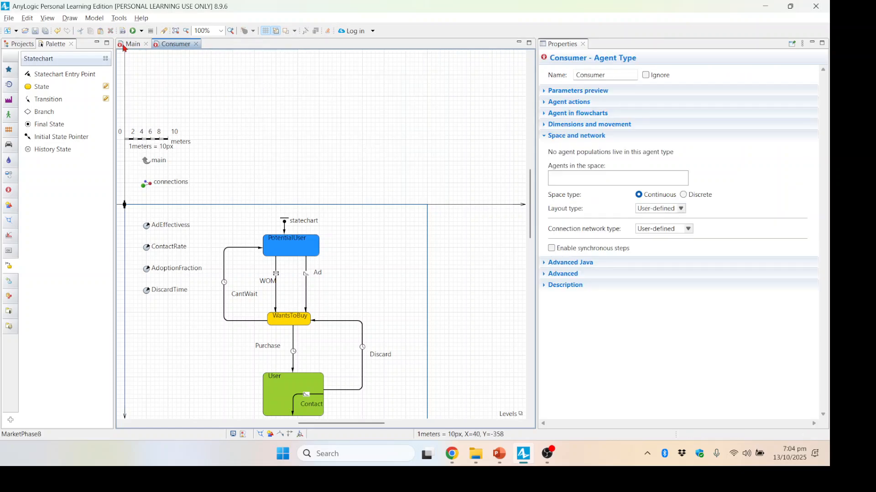
{"action": "left_click", "coordinate": [130, 47]}
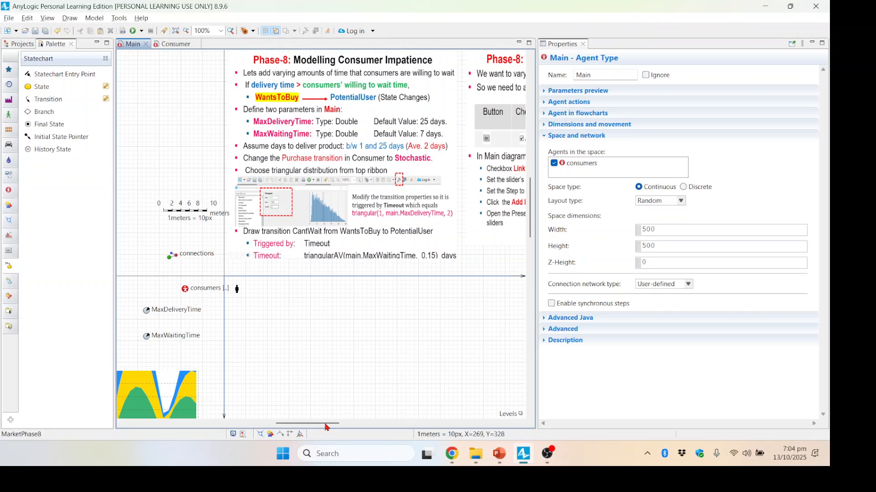
- Move the two Phase-8 instruction images in Main farther left, keeping them side by side
{"action": "scroll", "coordinate": [327, 426], "scroll_direction": "right", "scroll_amount": 3}
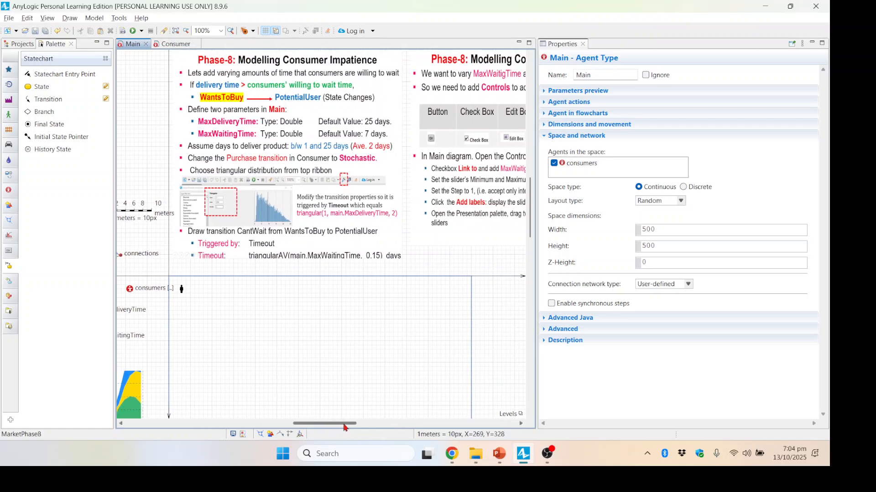
{"action": "scroll", "coordinate": [327, 426], "scroll_direction": "left", "scroll_amount": 3}
{"action": "scroll", "coordinate": [327, 425], "scroll_direction": "right", "scroll_amount": 2}
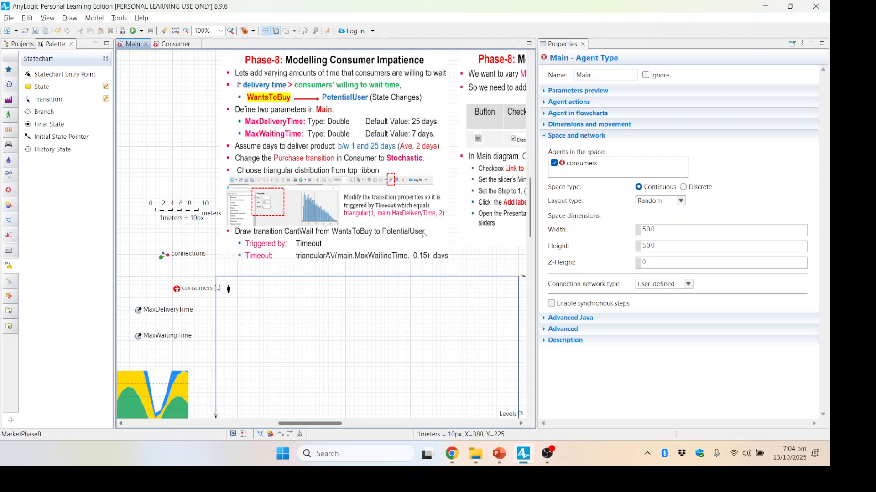
{"action": "left_click", "coordinate": [392, 184]}
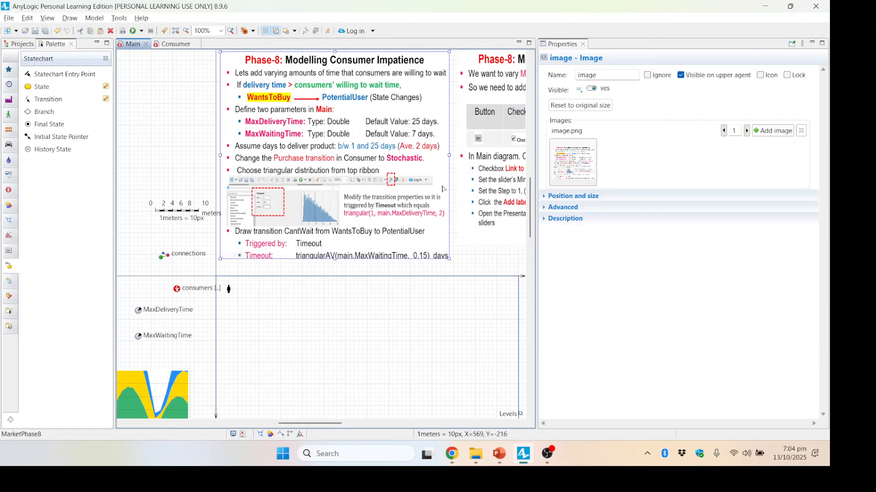
{"action": "left_click_drag", "start_coordinate": [368, 207], "coordinate": [273, 204]}
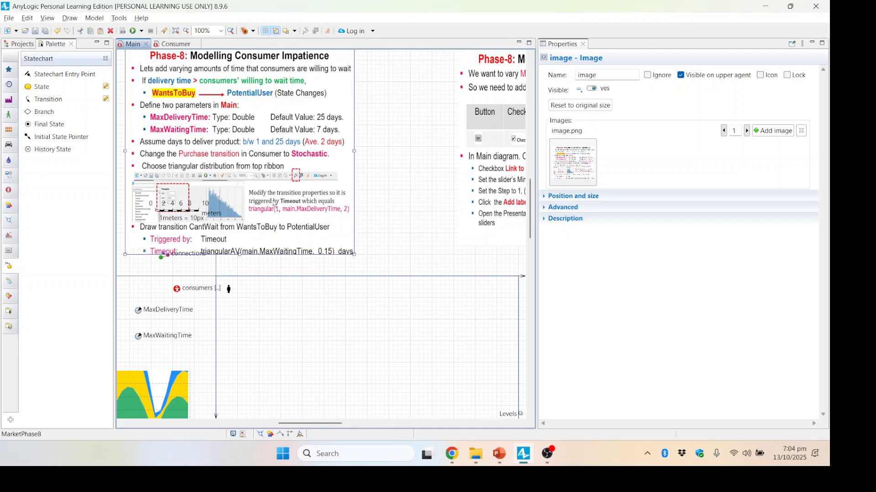
{"action": "left_click_drag", "start_coordinate": [489, 204], "coordinate": [408, 204]}
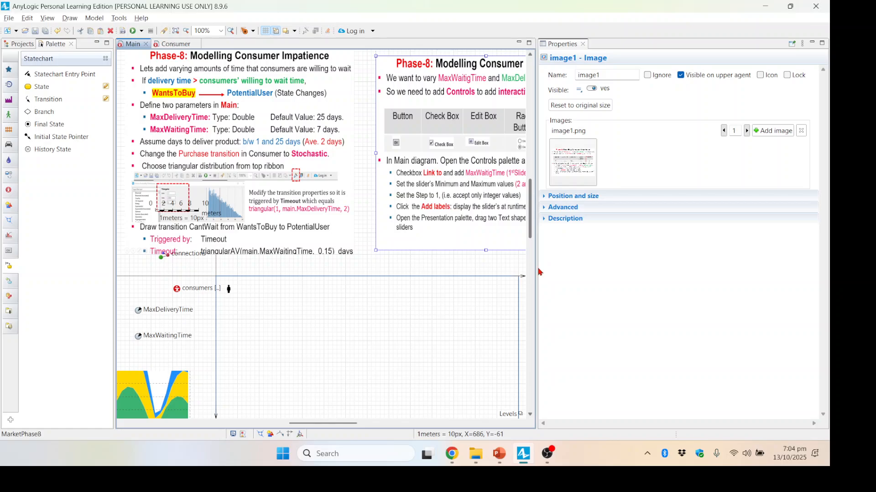
- Widen the diagram editor to show both instruction images, and shift the second image slightly down
{"action": "left_click_drag", "start_coordinate": [539, 272], "coordinate": [670, 269]}
{"action": "left_click", "coordinate": [385, 304]}
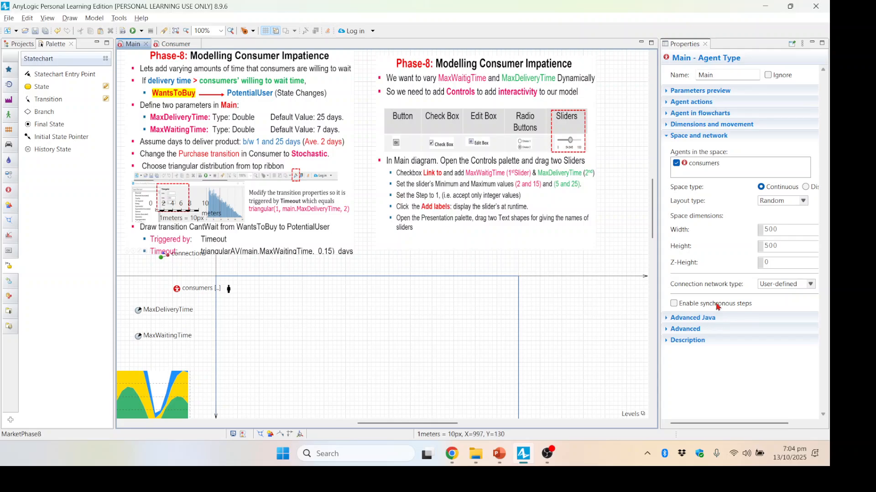
{"action": "left_click_drag", "start_coordinate": [506, 197], "coordinate": [510, 214]}
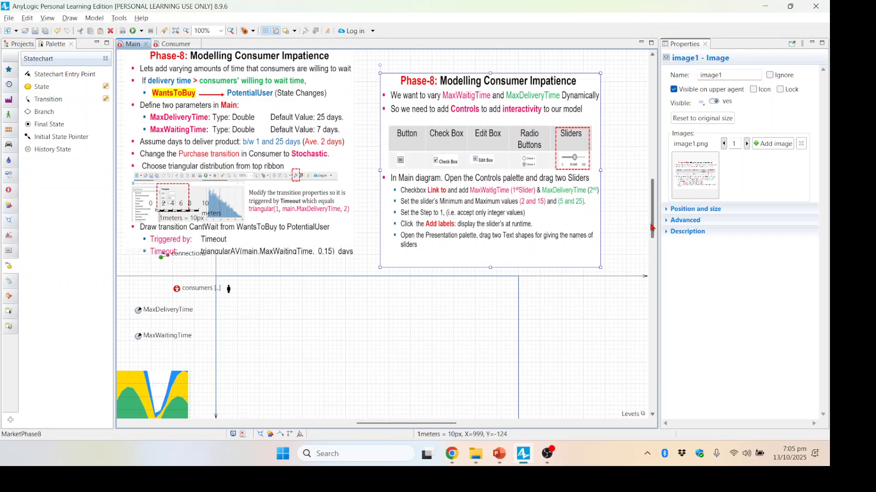
- Add a horizontal Slider control to the Main diagram, just right of the stack chart's lower edge
{"action": "mouse_move", "coordinate": [656, 229]}
{"action": "left_mouse_down"}
{"action": "mouse_move", "coordinate": [658, 253]}
{"action": "mouse_move", "coordinate": [656, 243]}
{"action": "left_mouse_up"}
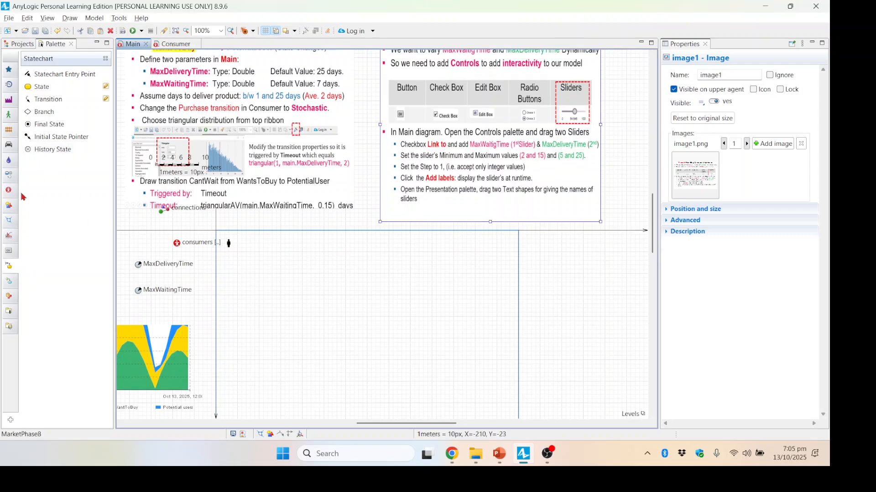
{"action": "left_click", "coordinate": [7, 250]}
{"action": "left_click", "coordinate": [9, 239]}
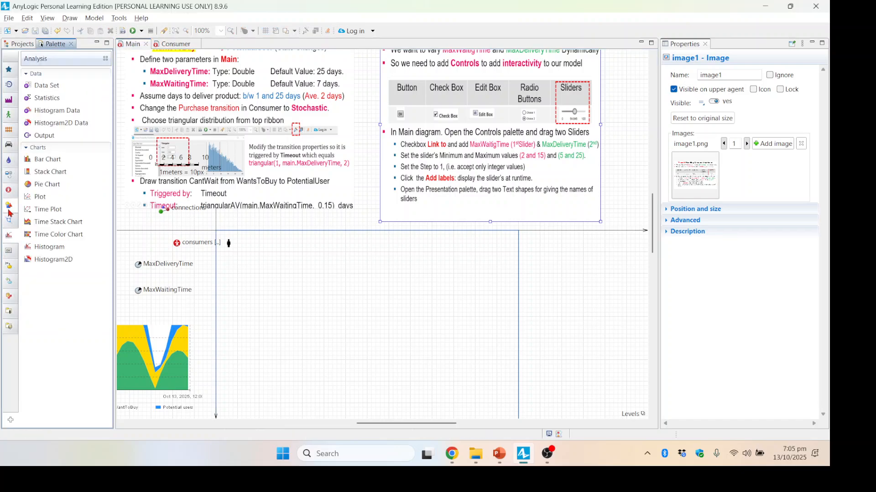
{"action": "mouse_move", "coordinate": [9, 237]}
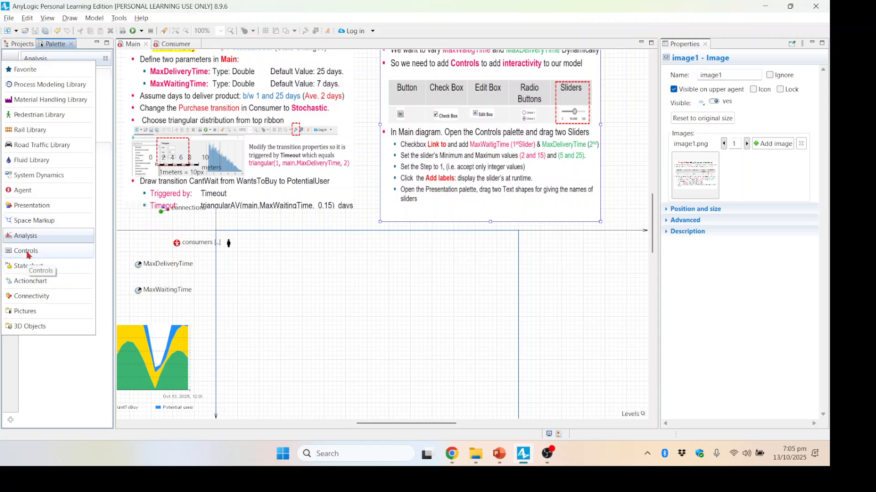
{"action": "left_click", "coordinate": [26, 251]}
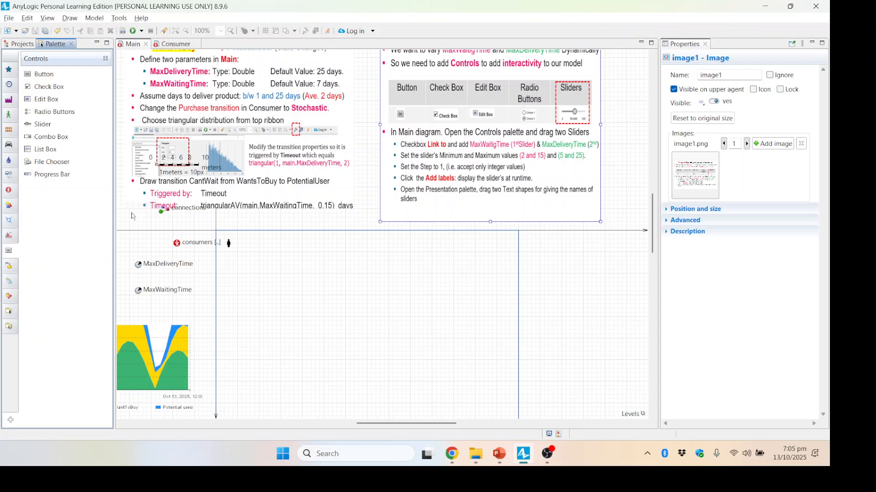
{"action": "left_click_drag", "start_coordinate": [42, 124], "coordinate": [233, 404]}
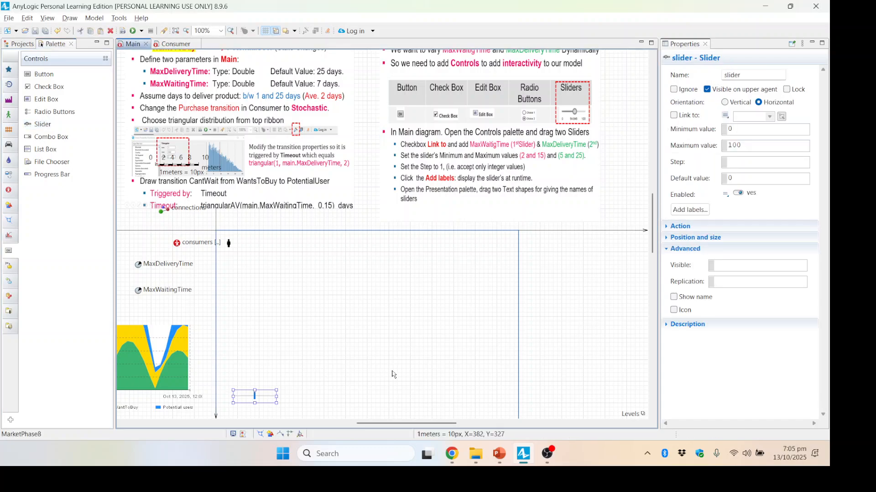
{"action": "left_click_drag", "start_coordinate": [653, 237], "coordinate": [654, 251]}
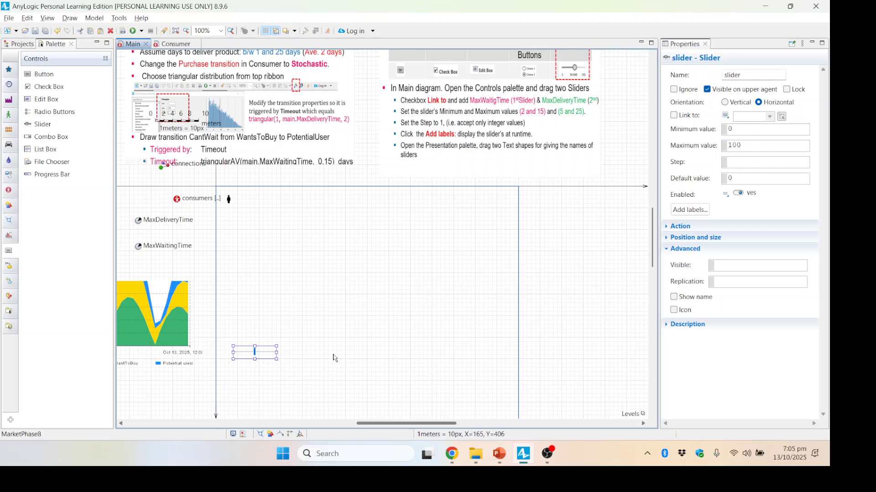
{"action": "scroll", "coordinate": [326, 354], "scroll_direction": "down", "scroll_amount": 3}
{"action": "scroll", "coordinate": [348, 345], "scroll_direction": "up", "scroll_amount": 3}
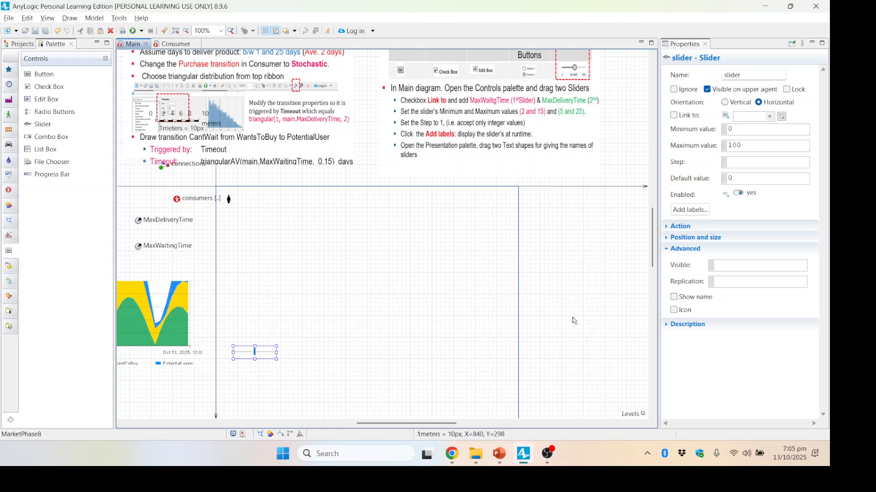
- Try to name the slider MaxWaitingTime
{"action": "left_click", "coordinate": [260, 371]}
{"action": "left_click", "coordinate": [248, 354]}
{"action": "left_click_drag", "start_coordinate": [747, 75], "coordinate": [702, 79]}
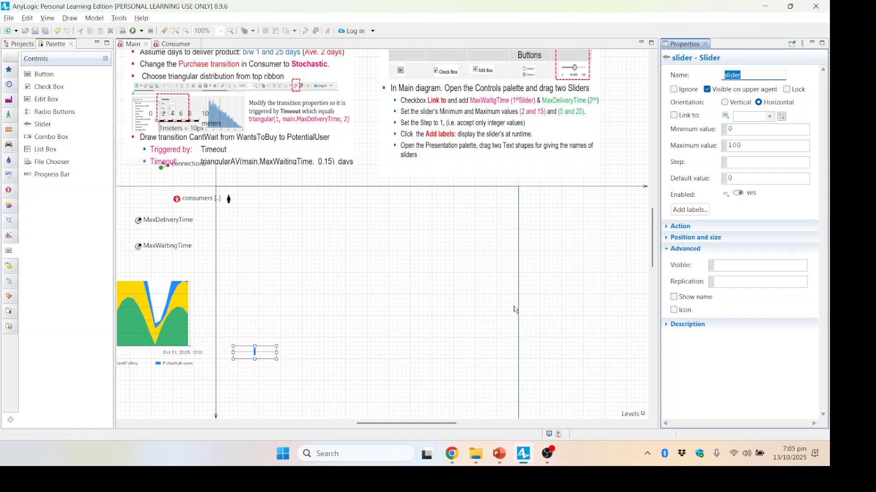
{"action": "type", "text": "MaxWaitingTime"}
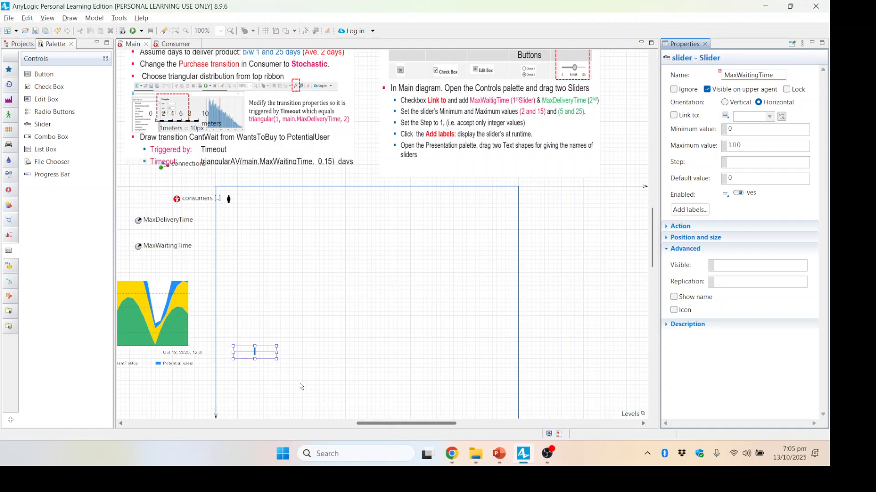
{"action": "left_click", "coordinate": [254, 352]}
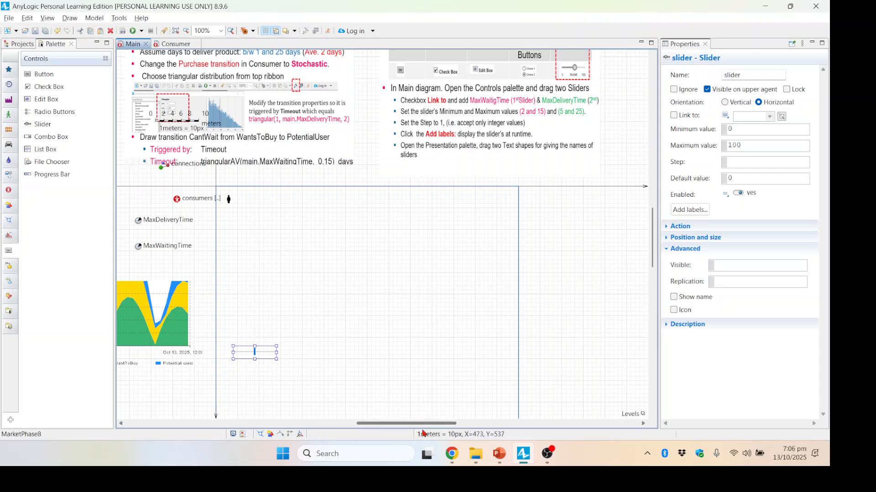
- Place a second horizontal Slider in Main, level with the first one and to its right
{"action": "left_click_drag", "start_coordinate": [426, 426], "coordinate": [431, 427]}
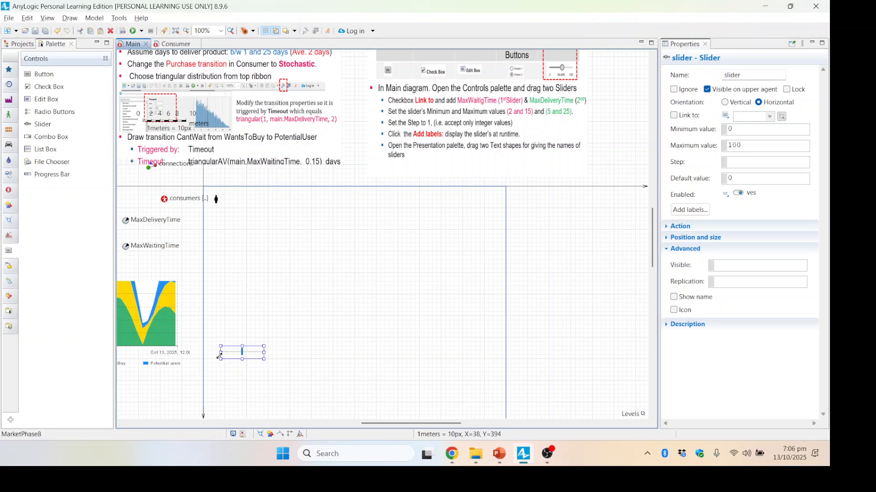
{"action": "left_click_drag", "start_coordinate": [41, 124], "coordinate": [305, 346]}
{"action": "left_click", "coordinate": [430, 360]}
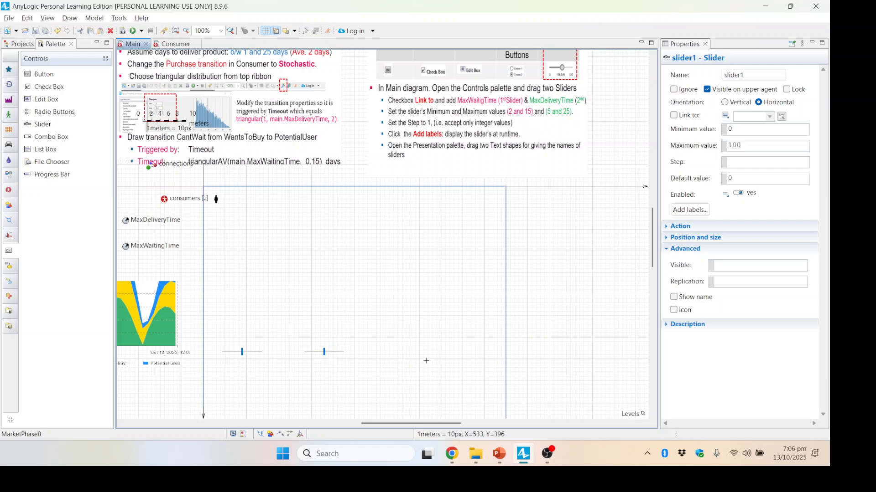
- Link the first slider to the MaxWaitingTime parameter
{"action": "left_click", "coordinate": [230, 355]}
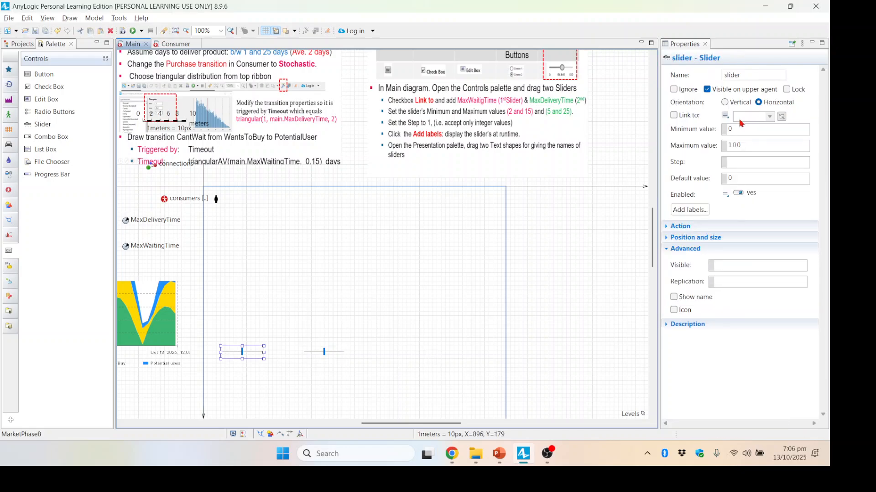
{"action": "left_click", "coordinate": [673, 116]}
{"action": "left_click", "coordinate": [770, 118]}
{"action": "left_click", "coordinate": [770, 133]}
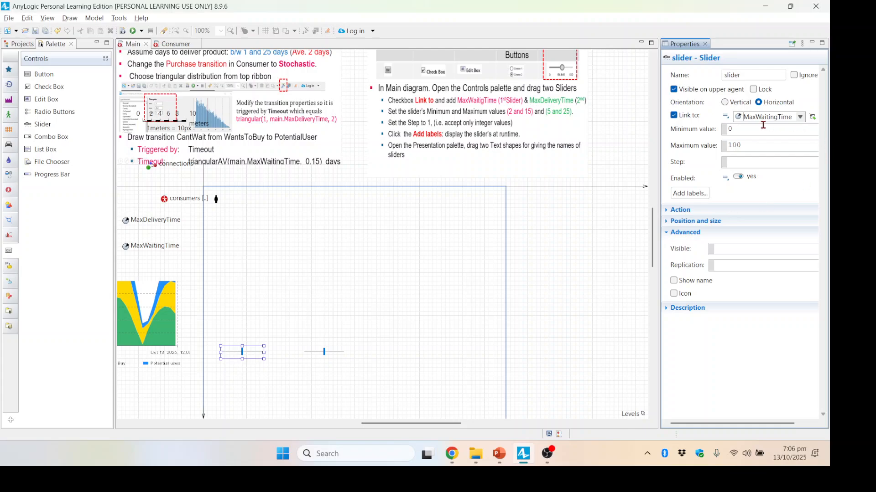
- Set the first slider's minimum to 2, maximum to 15 and step to 1, and add its value labels
{"action": "left_click_drag", "start_coordinate": [745, 130], "coordinate": [729, 130]}
{"action": "type", "text": "2"}
{"action": "left_click_drag", "start_coordinate": [746, 146], "coordinate": [721, 146]}
{"action": "type", "text": "15"}
{"action": "left_click", "coordinate": [706, 195]}
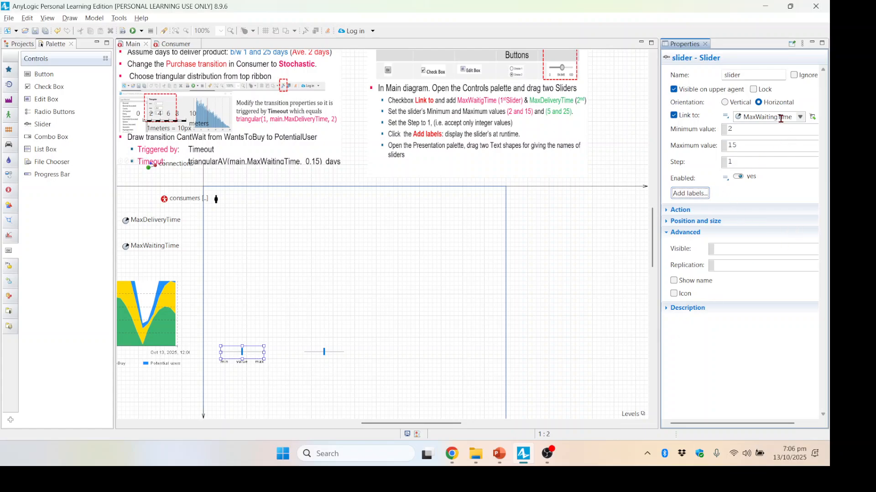
- Link the second slider to the MaxDeliveryTime parameter
{"action": "left_click_drag", "start_coordinate": [320, 353], "coordinate": [321, 353]}
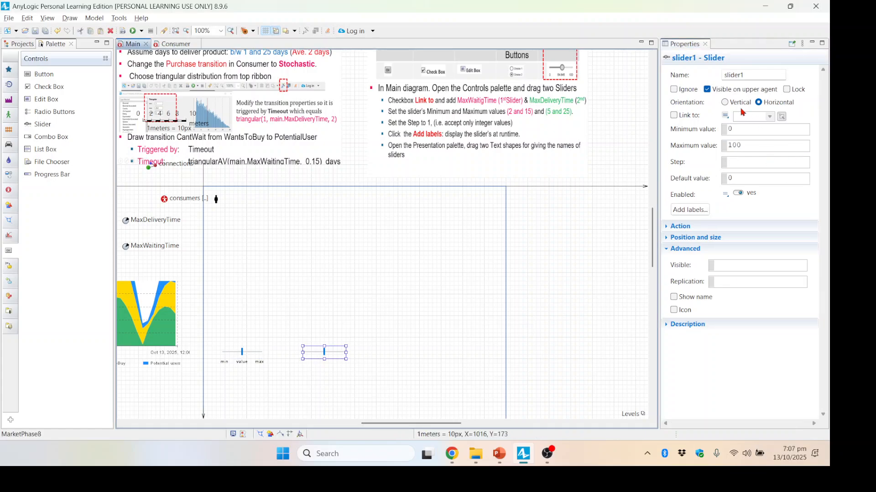
{"action": "left_click", "coordinate": [674, 115]}
{"action": "left_click", "coordinate": [770, 117]}
{"action": "left_click", "coordinate": [769, 131]}
- Set the second slider's minimum to 5 and maximum to 25, and add its value labels
{"action": "left_click_drag", "start_coordinate": [753, 132], "coordinate": [715, 133]}
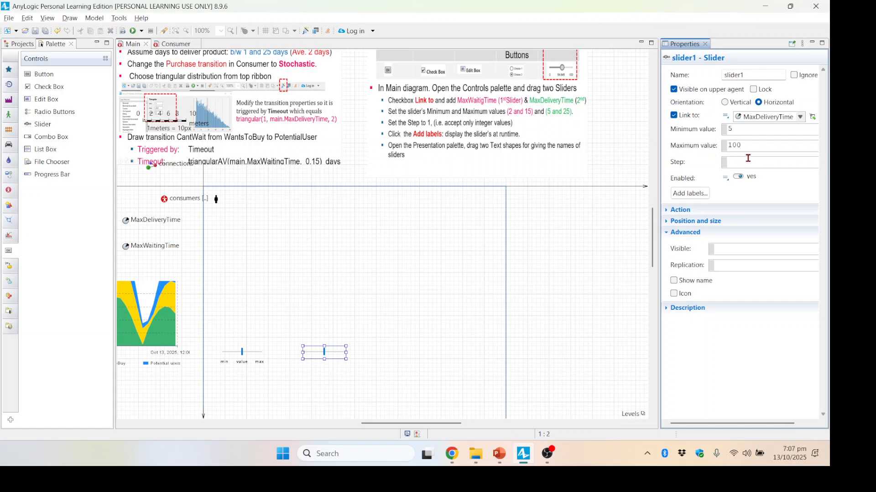
{"action": "left_click_drag", "start_coordinate": [758, 146], "coordinate": [727, 147]}
{"action": "type", "text": "25"}
{"action": "left_click", "coordinate": [690, 194]}
{"action": "left_click", "coordinate": [355, 374]}
{"action": "left_click", "coordinate": [242, 353]}
{"action": "left_click", "coordinate": [324, 353]}
{"action": "left_click", "coordinate": [258, 371]}
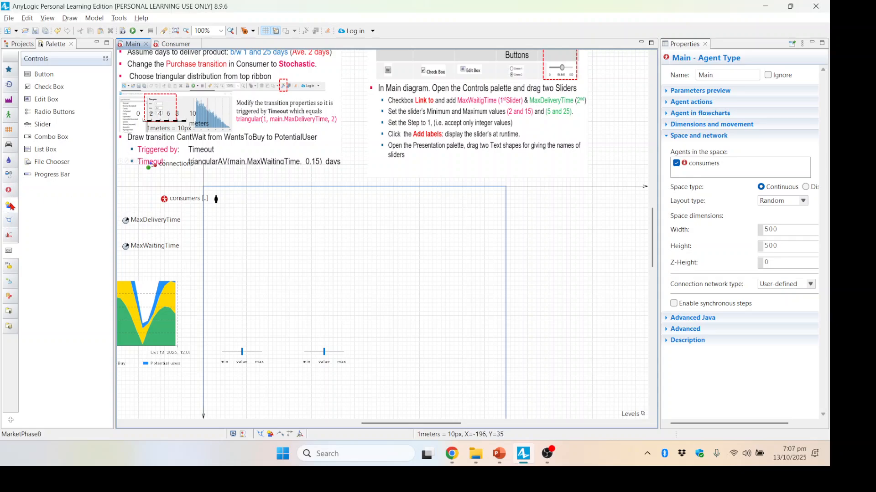
- Place a text shape reading Max Wait Time beneath the first slider
{"action": "left_click", "coordinate": [13, 206]}
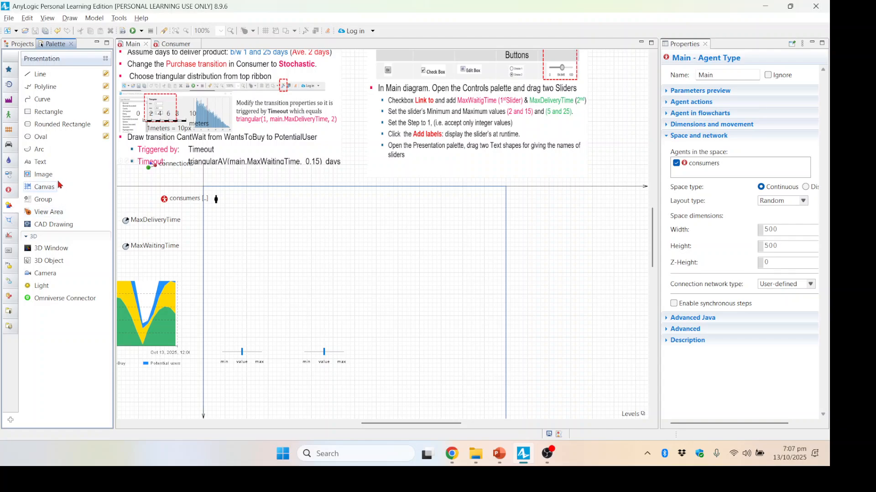
{"action": "left_click_drag", "start_coordinate": [40, 167], "coordinate": [235, 383]}
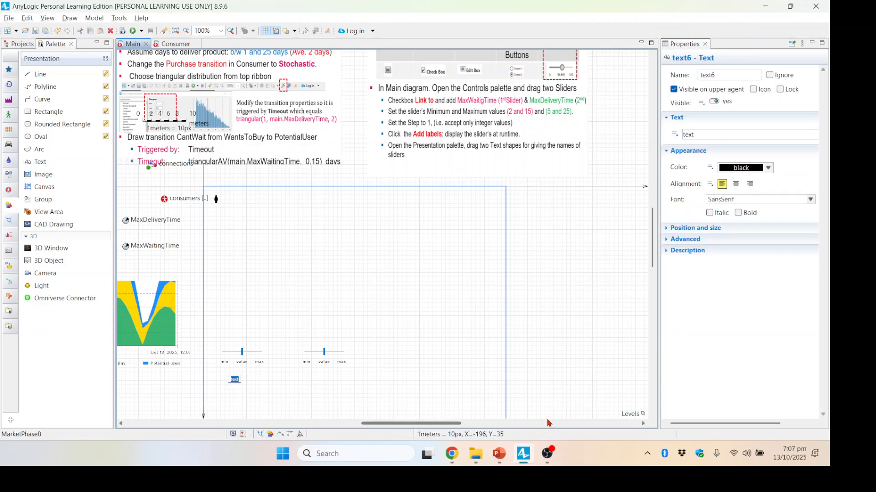
{"action": "type", "text": "Max Wait Tim"}
{"action": "left_click", "coordinate": [265, 383]}
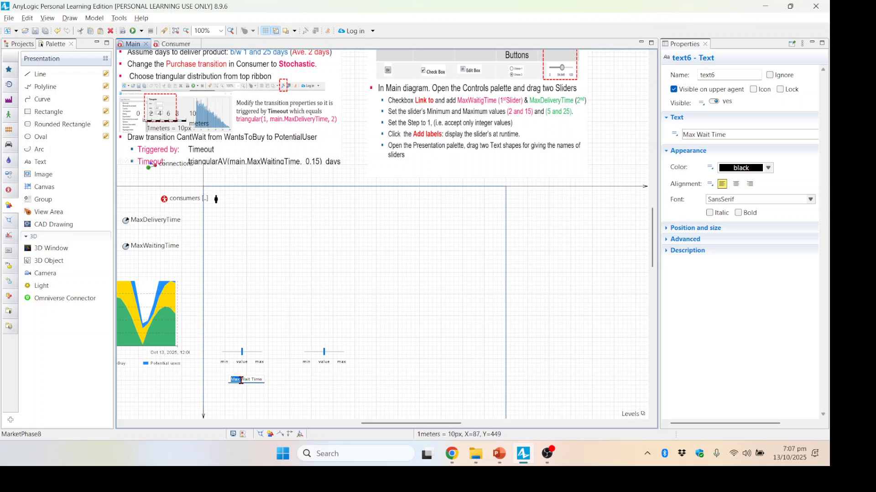
{"action": "left_click_drag", "start_coordinate": [262, 380], "coordinate": [232, 377]}
{"action": "left_click", "coordinate": [700, 229]}
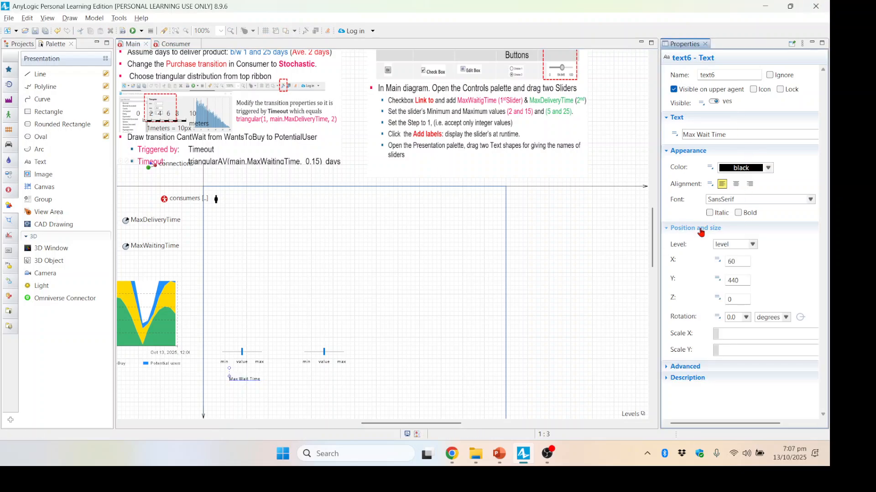
{"action": "left_click", "coordinate": [698, 228]}
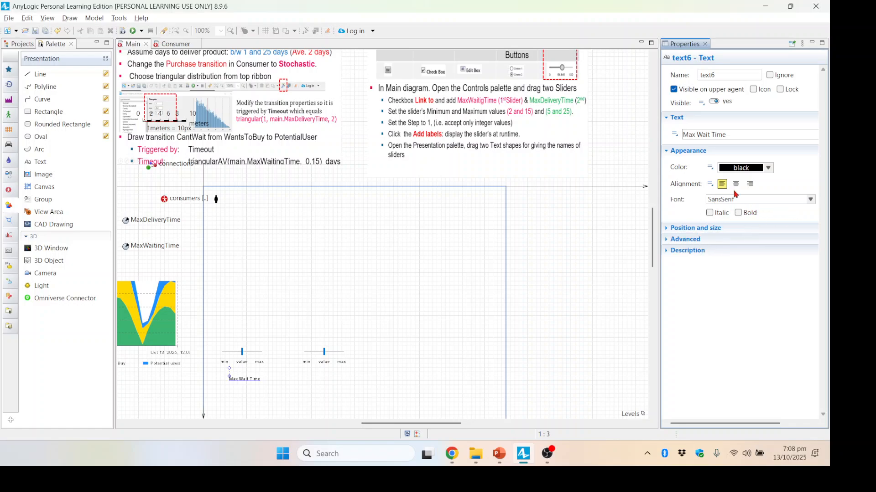
{"action": "left_click", "coordinate": [767, 169]}
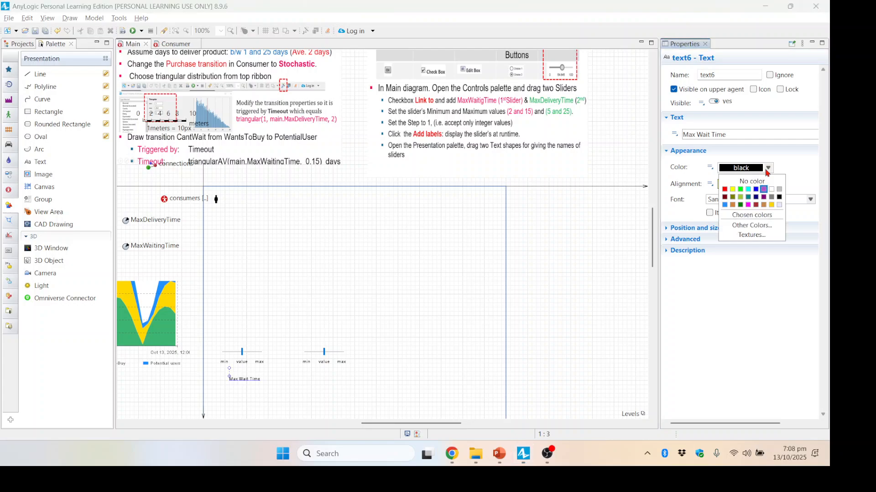
{"action": "left_click", "coordinate": [693, 165]}
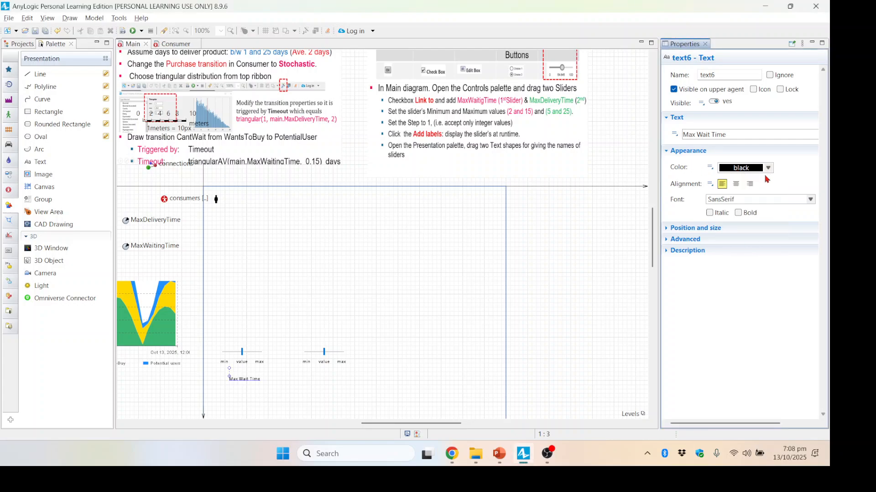
- Widen the properties area and set the Max Wait Time text's font size to 14 pt
{"action": "left_click", "coordinate": [811, 200]}
{"action": "left_click", "coordinate": [693, 228]}
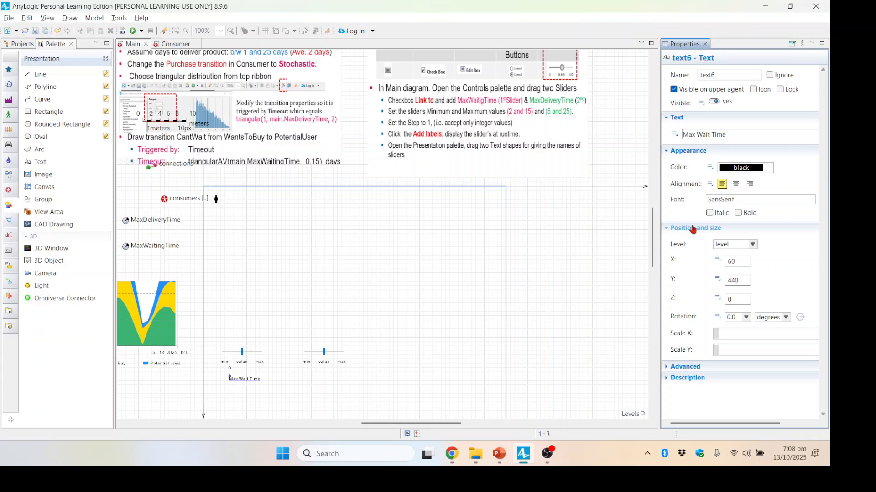
{"action": "left_click", "coordinate": [692, 228]}
{"action": "left_click", "coordinate": [689, 239]}
{"action": "left_click", "coordinate": [689, 241]}
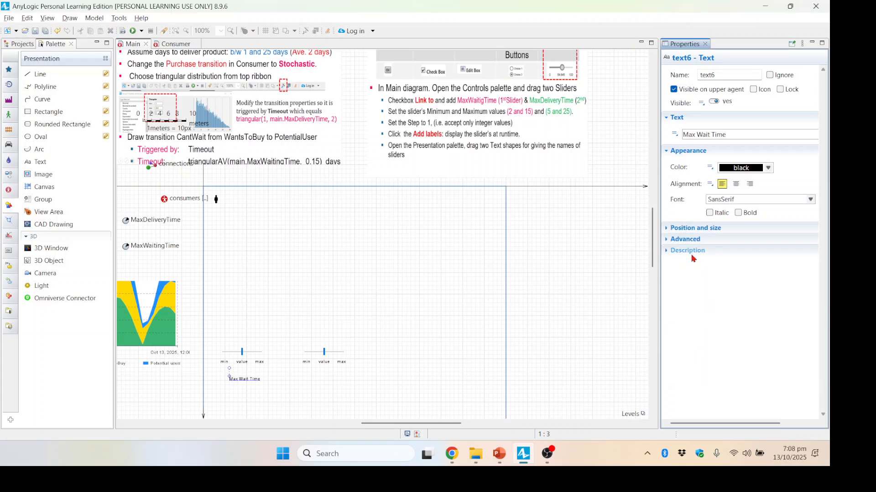
{"action": "left_click", "coordinate": [698, 251]}
{"action": "left_click_drag", "start_coordinate": [659, 202], "coordinate": [609, 215]}
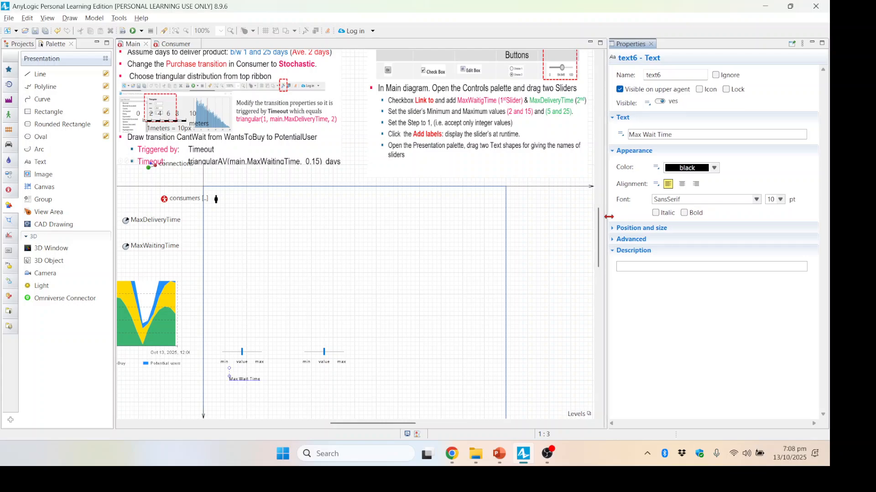
{"action": "left_click", "coordinate": [783, 201]}
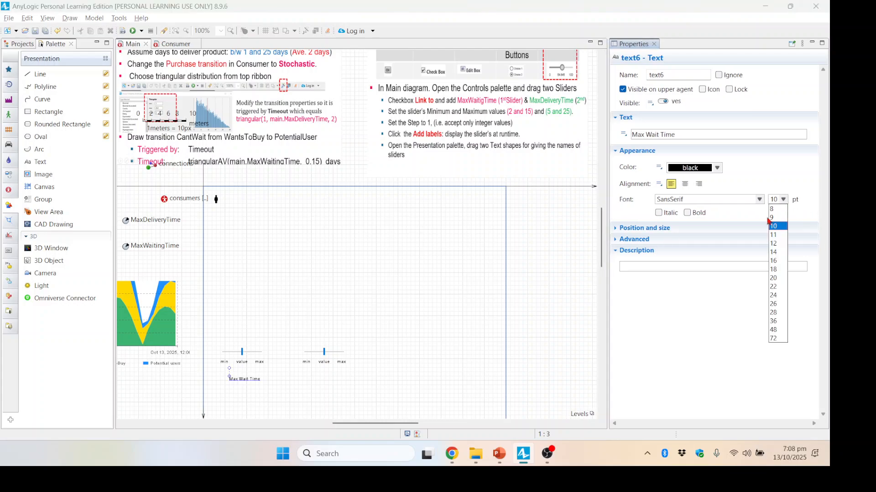
{"action": "left_click", "coordinate": [774, 253]}
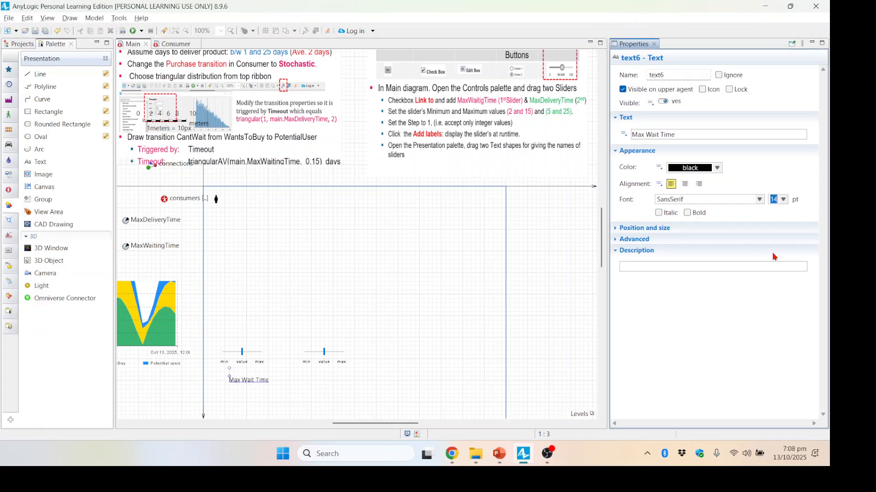
- Reposition the Max Wait Time label so it sits directly beneath the first slider
{"action": "left_click", "coordinate": [311, 393]}
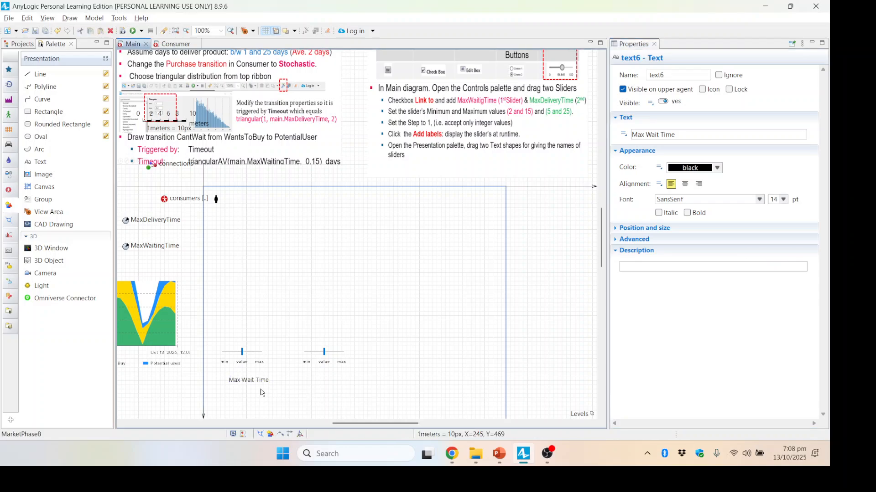
{"action": "left_click", "coordinate": [238, 380]}
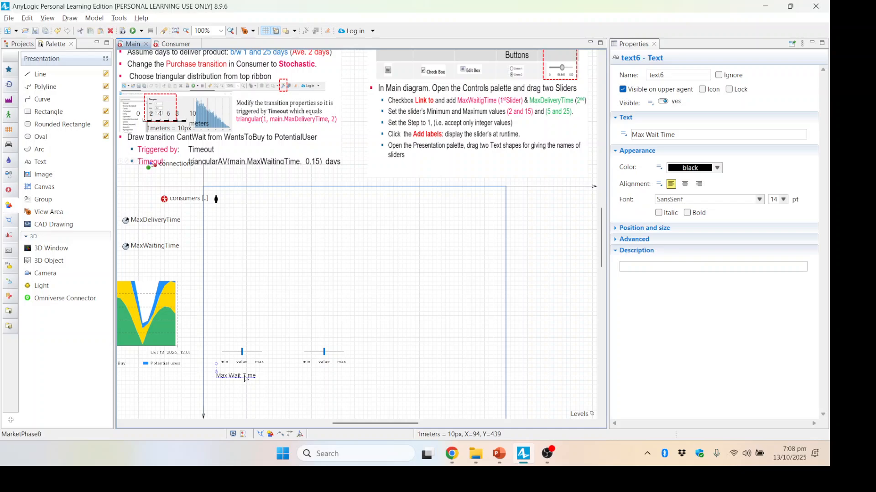
{"action": "left_click_drag", "start_coordinate": [246, 381], "coordinate": [258, 387]}
- Place a copy of the label beneath the second slider and change its text to Max Delivery Time
{"action": "key", "text": "ctrl+v"}
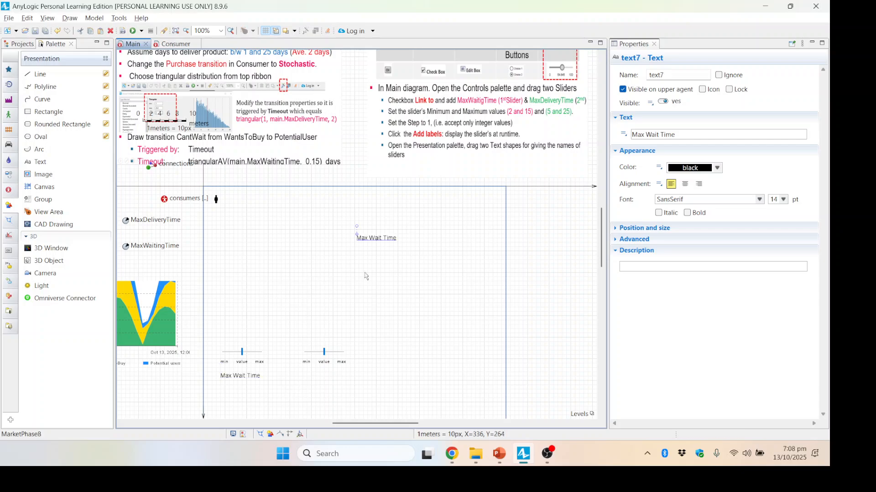
{"action": "left_click_drag", "start_coordinate": [376, 240], "coordinate": [318, 379]}
{"action": "double_click", "coordinate": [317, 377]}
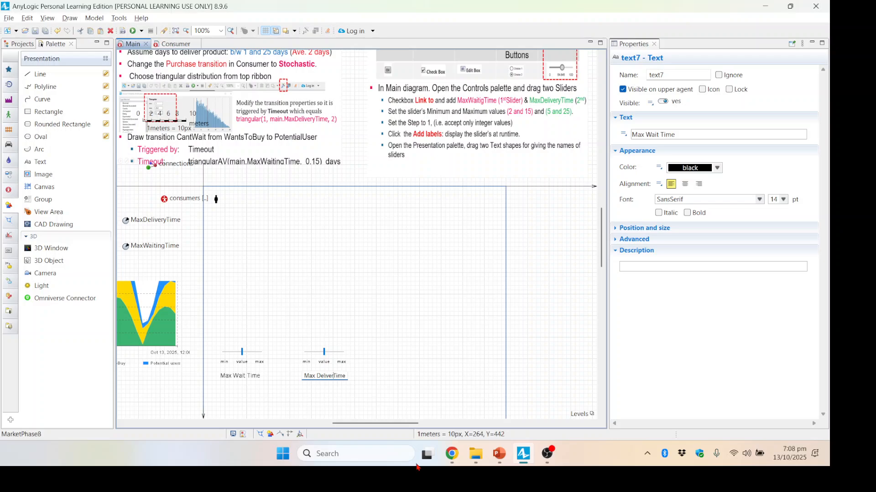
{"action": "key", "text": "Return"}
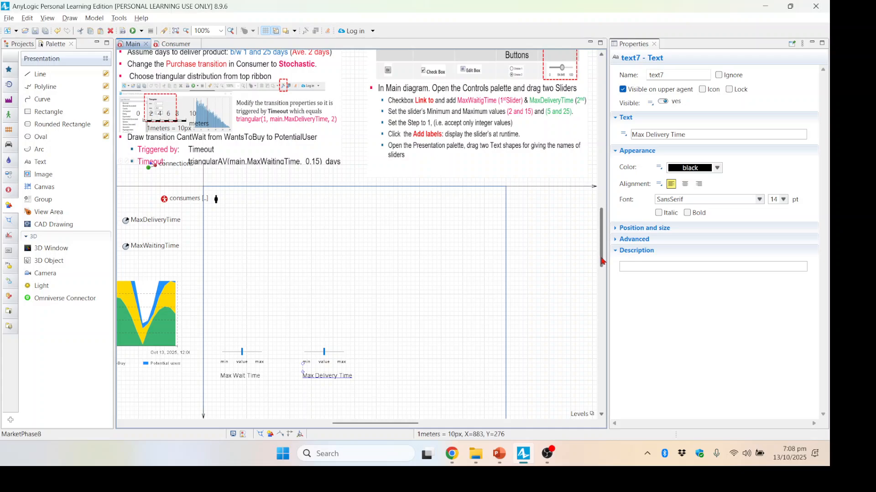
- Move both sliders together with their labels down to the lower edge of the frame in Main
{"action": "left_click_drag", "start_coordinate": [600, 261], "coordinate": [610, 294]}
{"action": "left_click_drag", "start_coordinate": [211, 228], "coordinate": [410, 311]}
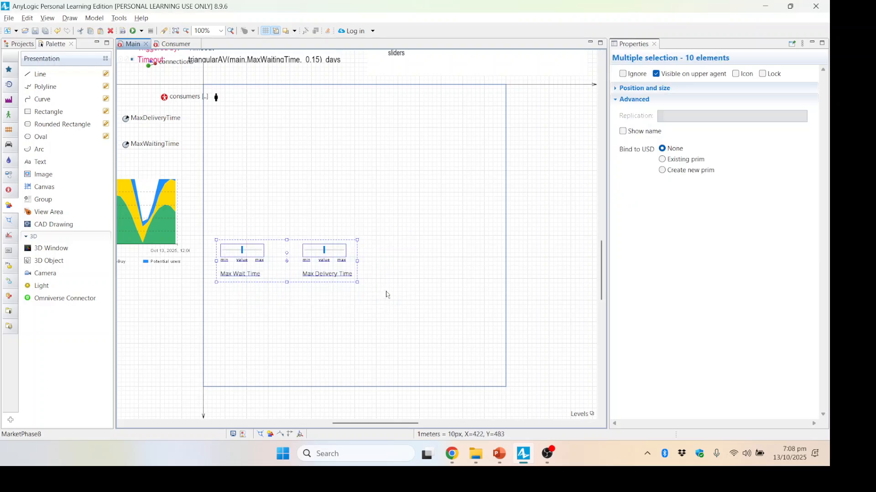
{"action": "left_click", "coordinate": [299, 283]}
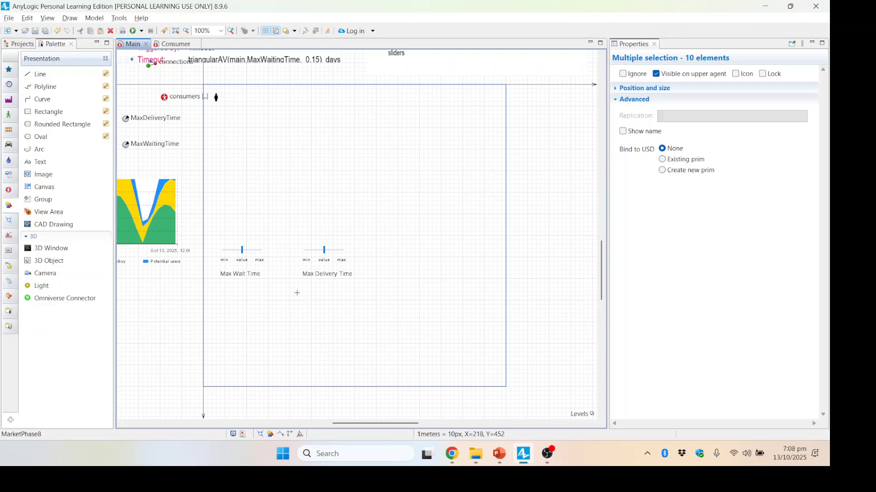
{"action": "left_click_drag", "start_coordinate": [209, 237], "coordinate": [382, 307]}
{"action": "key", "text": "Down"}
{"action": "key", "text": "Down"}
{"action": "key", "text": "Down"}
{"action": "key", "text": "Down"}
{"action": "key", "text": "Down"}
{"action": "key", "text": "Down"}
{"action": "key", "text": "Down"}
{"action": "key", "text": "Down"}
{"action": "key", "text": "Down"}
{"action": "key", "text": "Down"}
{"action": "key", "text": "Down"}
{"action": "key", "text": "Down"}
{"action": "key", "text": "Down"}
{"action": "key", "text": "Down"}
{"action": "key", "text": "Down"}
{"action": "key", "text": "Down"}
{"action": "key", "text": "Down"}
{"action": "key", "text": "Down"}
{"action": "key", "text": "Down"}
{"action": "key", "text": "Down"}
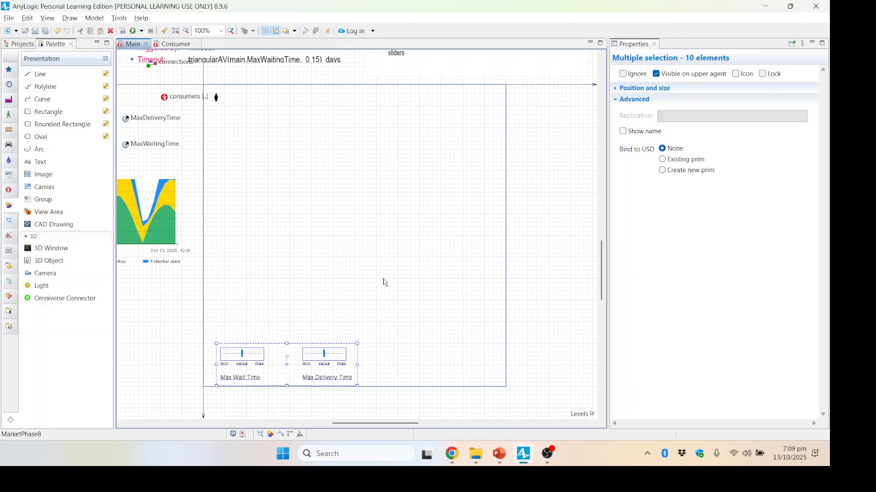
{"action": "left_click", "coordinate": [359, 282]}
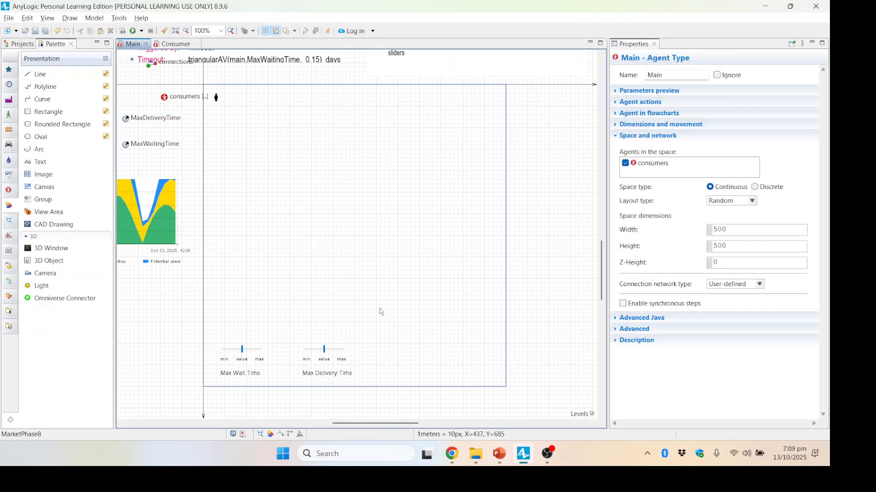
- Run the MarketPhase8 simulation and bring the chart and both sliders into view
{"action": "scroll", "coordinate": [394, 303], "scroll_direction": "up", "scroll_amount": 3}
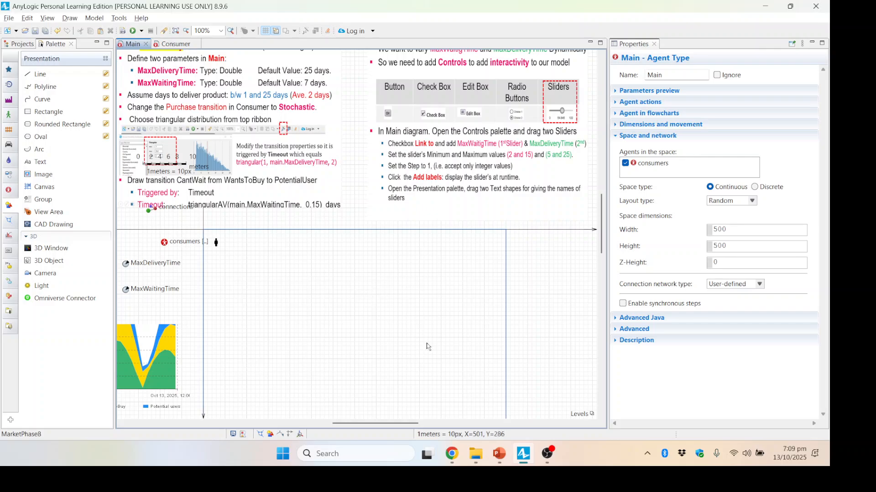
{"action": "scroll", "coordinate": [411, 319], "scroll_direction": "down", "scroll_amount": 3}
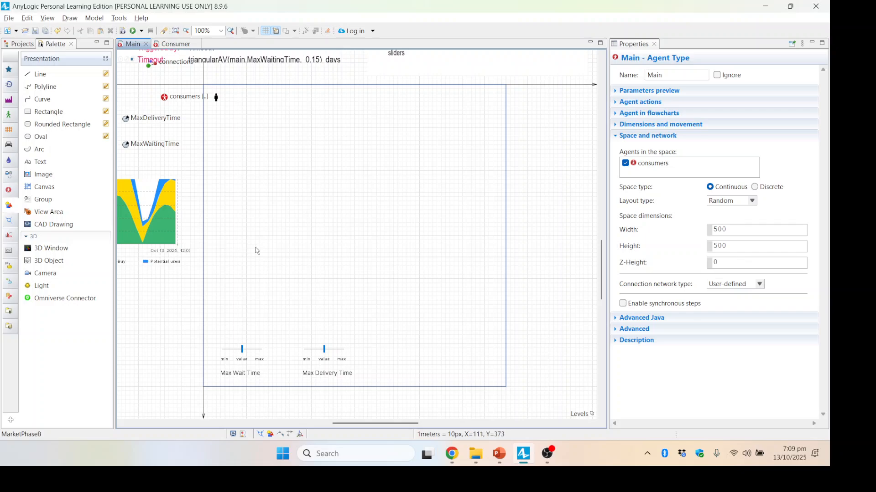
{"action": "scroll", "coordinate": [256, 251], "scroll_direction": "up", "scroll_amount": 1}
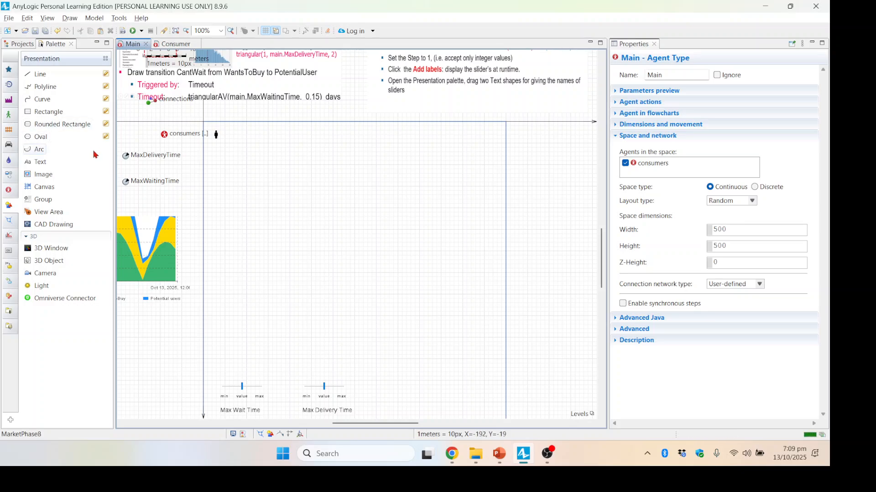
{"action": "left_click", "coordinate": [21, 45]}
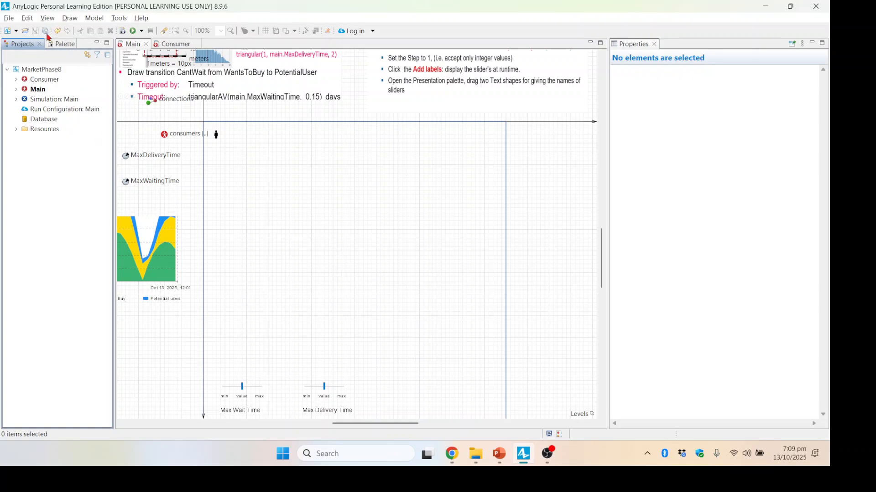
{"action": "left_click", "coordinate": [315, 249]}
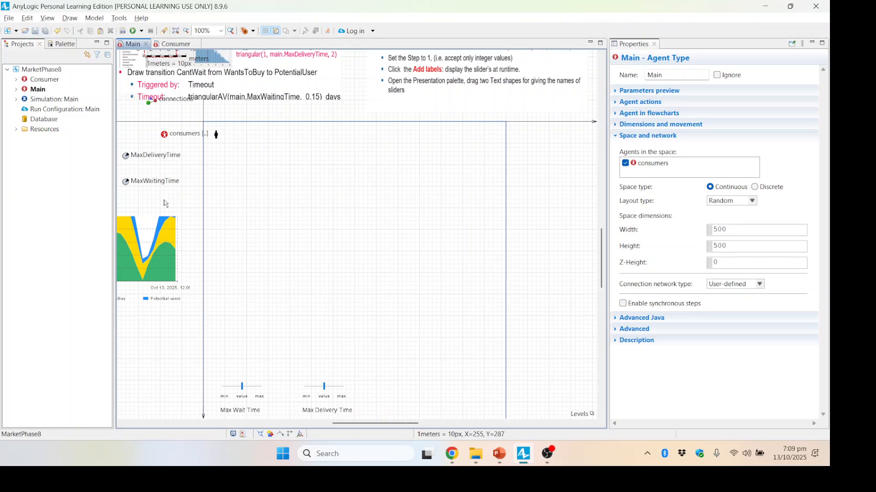
{"action": "left_click", "coordinate": [141, 31]}
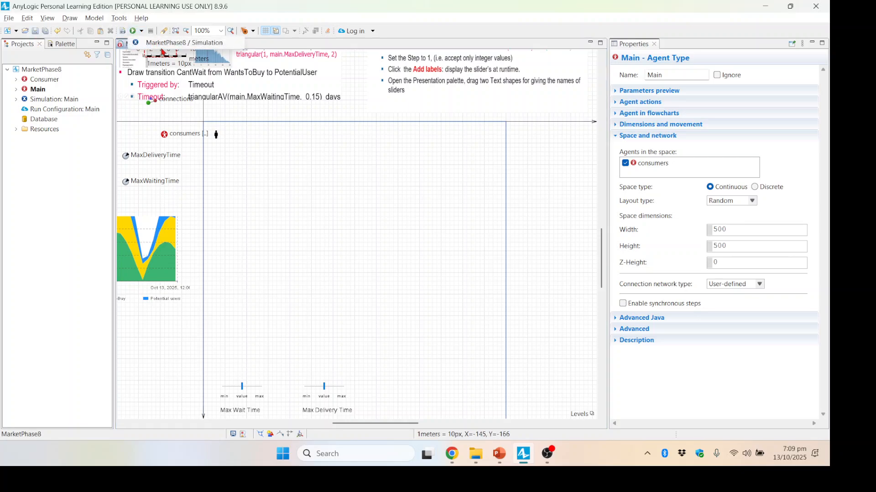
{"action": "left_click", "coordinate": [173, 42]}
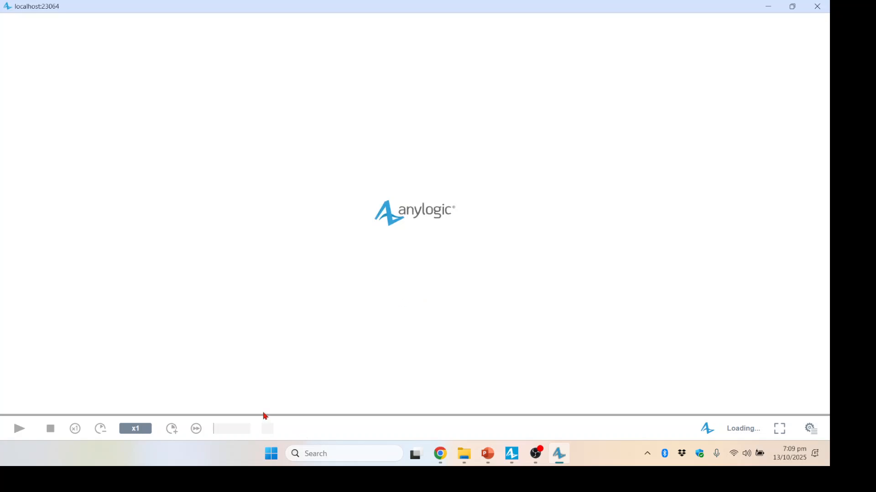
{"action": "left_click_drag", "start_coordinate": [348, 241], "coordinate": [393, 231]}
{"action": "mouse_move", "coordinate": [336, 365]}
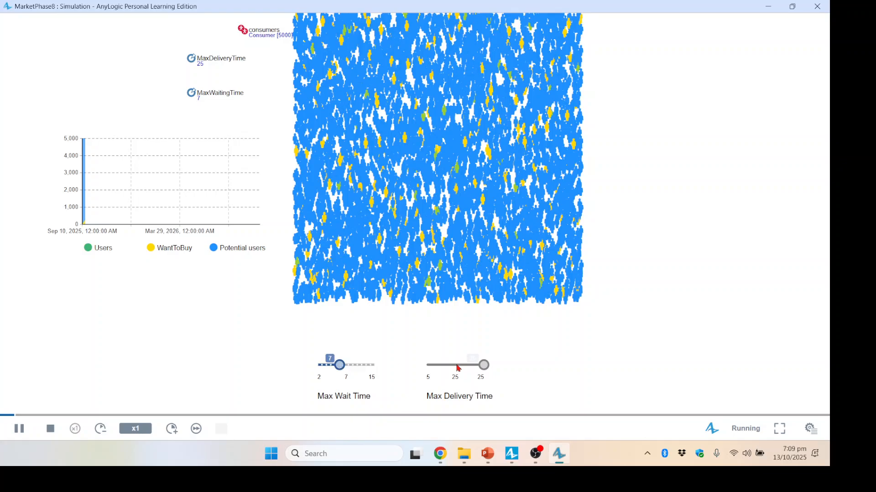
{"action": "mouse_move", "coordinate": [458, 365]}
{"action": "left_click_drag", "start_coordinate": [455, 369], "coordinate": [540, 402]}
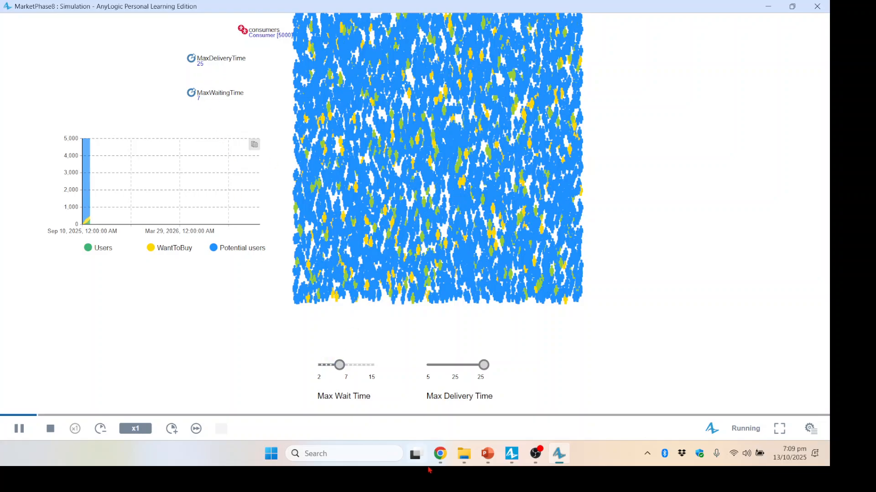
- Lower the running model's Max Delivery Time to about 12.8 and close the simulation window
{"action": "left_click_drag", "start_coordinate": [480, 365], "coordinate": [448, 366]}
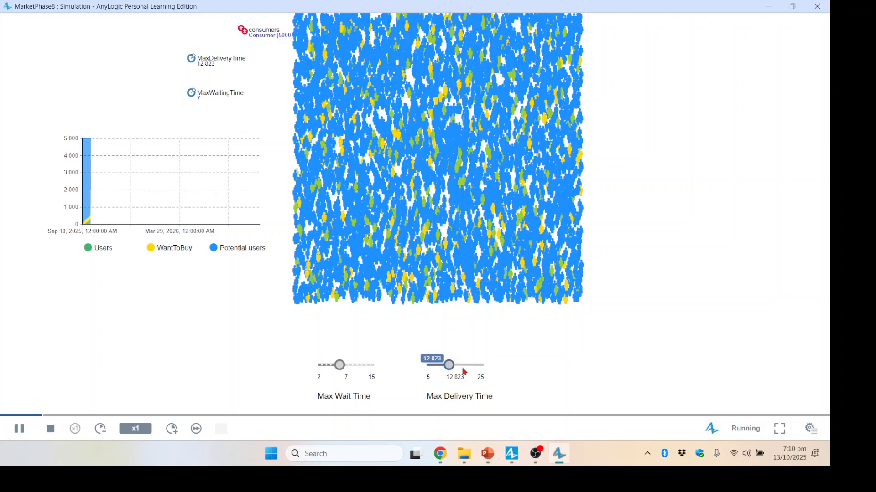
{"action": "left_click", "coordinate": [817, 8]}
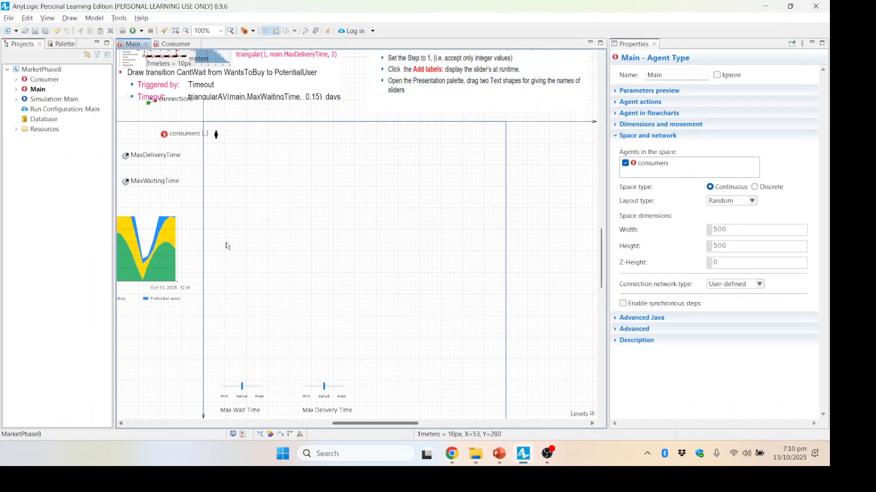
- Start a fresh MarketPhase8 simulation run with the chart and both sliders in view
{"action": "left_click", "coordinate": [141, 30]}
{"action": "left_click", "coordinate": [153, 43]}
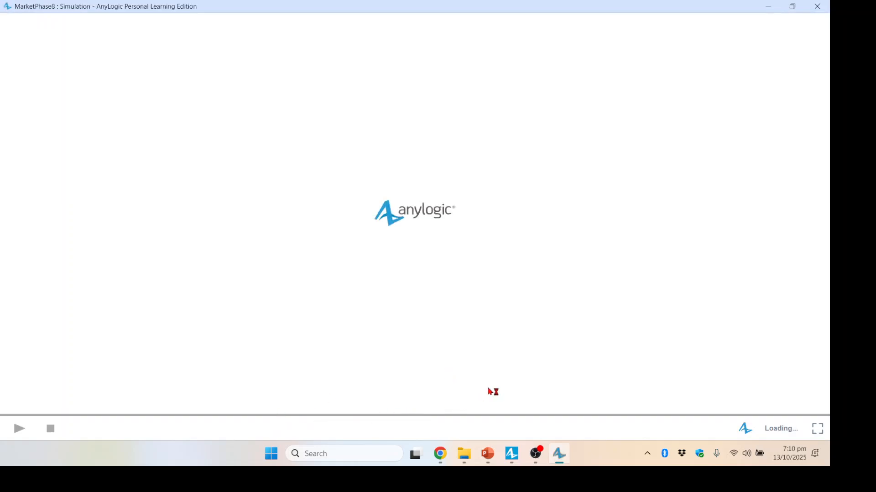
{"action": "scroll", "coordinate": [383, 253], "scroll_direction": "up", "scroll_amount": 5}
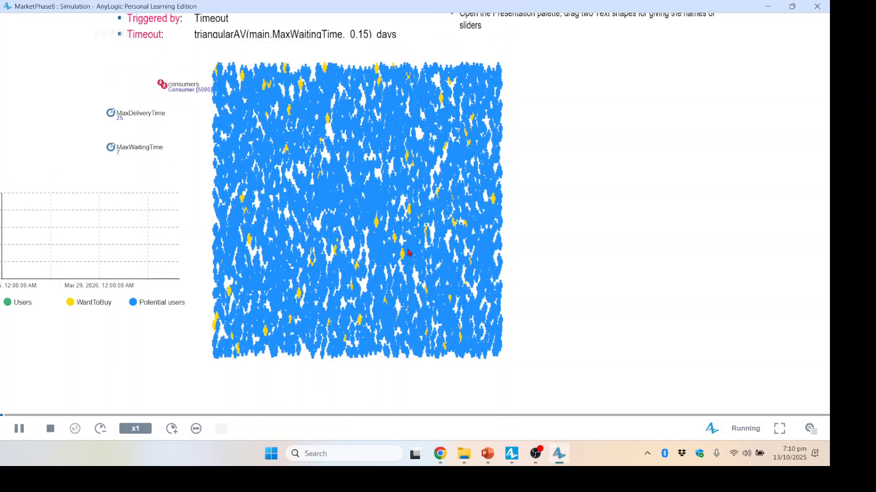
{"action": "scroll", "coordinate": [383, 254], "scroll_direction": "down", "scroll_amount": 5}
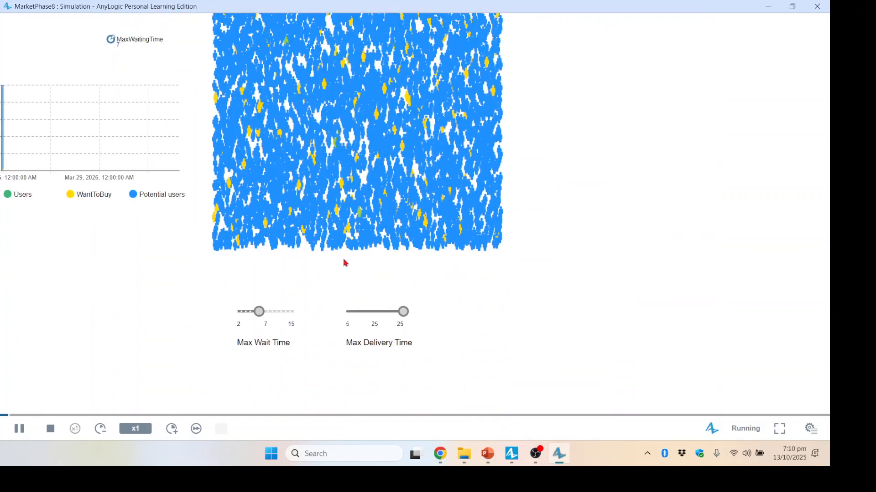
{"action": "left_click_drag", "start_coordinate": [375, 260], "coordinate": [416, 264]}
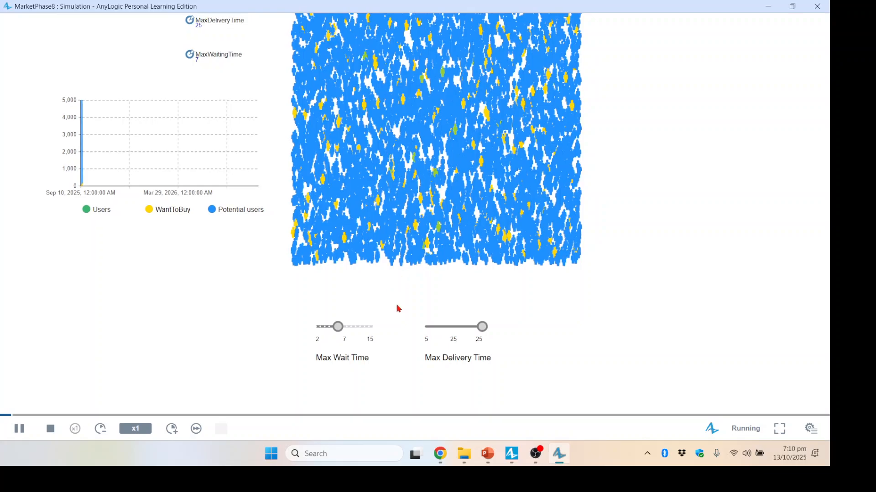
- Lower Max Delivery Time to about 13 with its slider and run the simulation in virtual time mode
{"action": "left_click", "coordinate": [486, 328]}
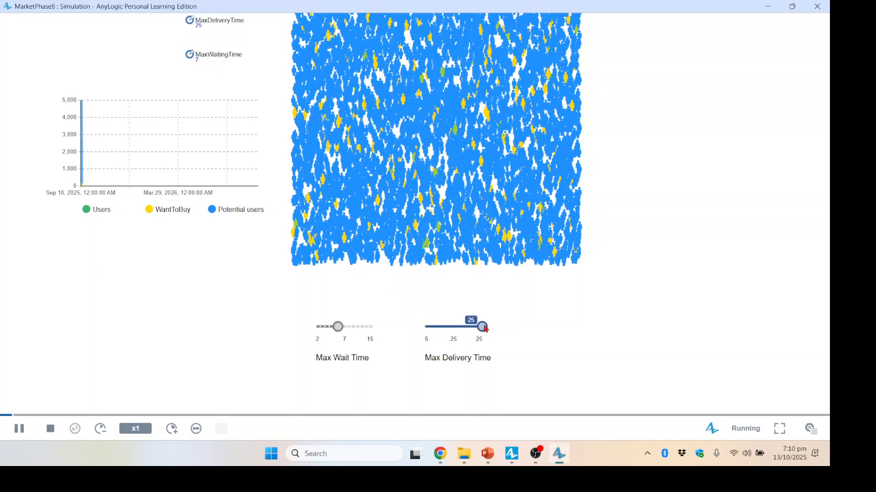
{"action": "left_click", "coordinate": [450, 332]}
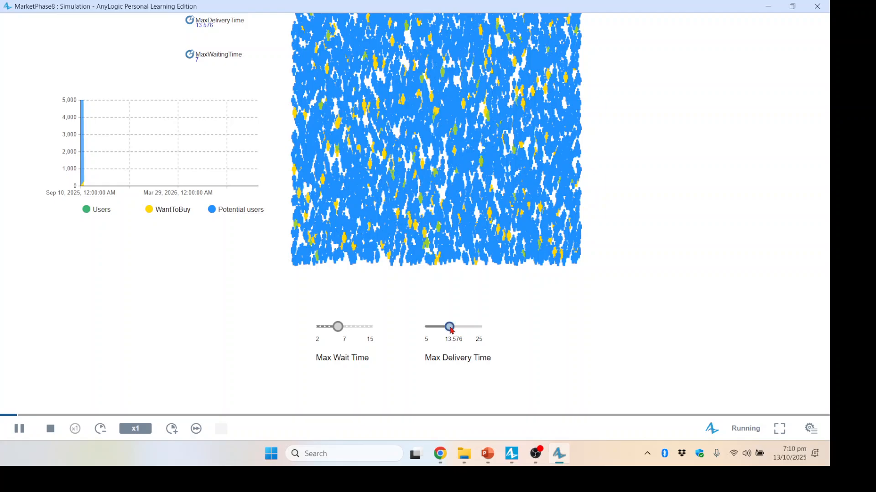
{"action": "left_click_drag", "start_coordinate": [452, 330], "coordinate": [448, 326]}
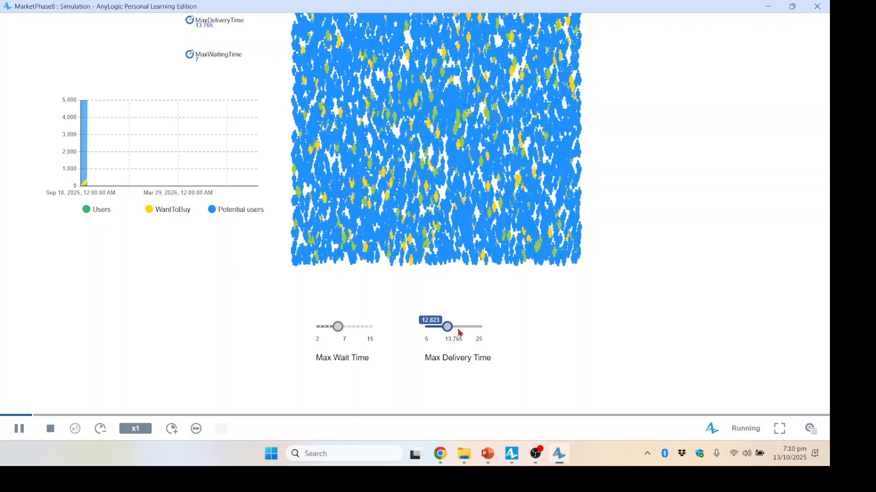
{"action": "left_click_drag", "start_coordinate": [445, 327], "coordinate": [448, 327]}
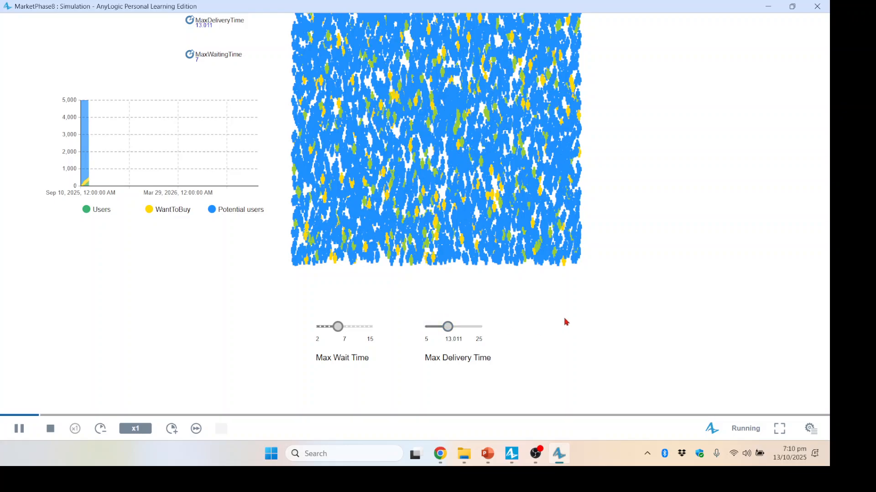
{"action": "scroll", "coordinate": [565, 322], "scroll_direction": "up", "scroll_amount": 3}
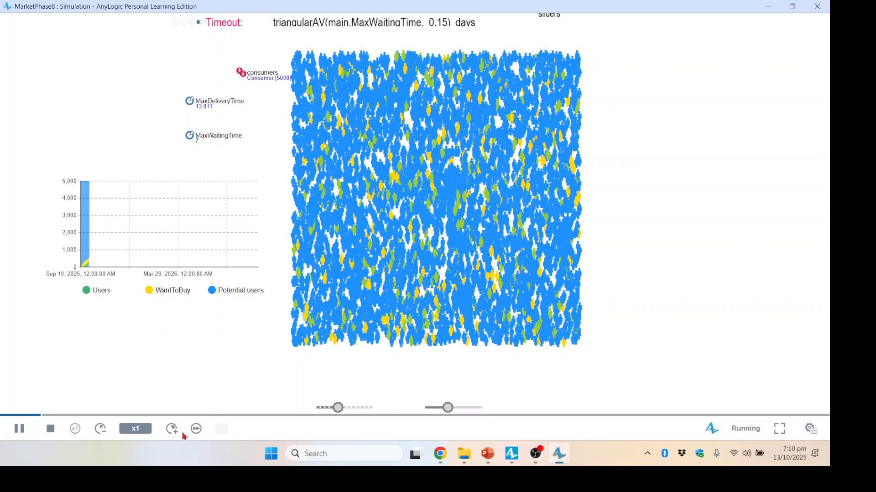
{"action": "left_click", "coordinate": [198, 430]}
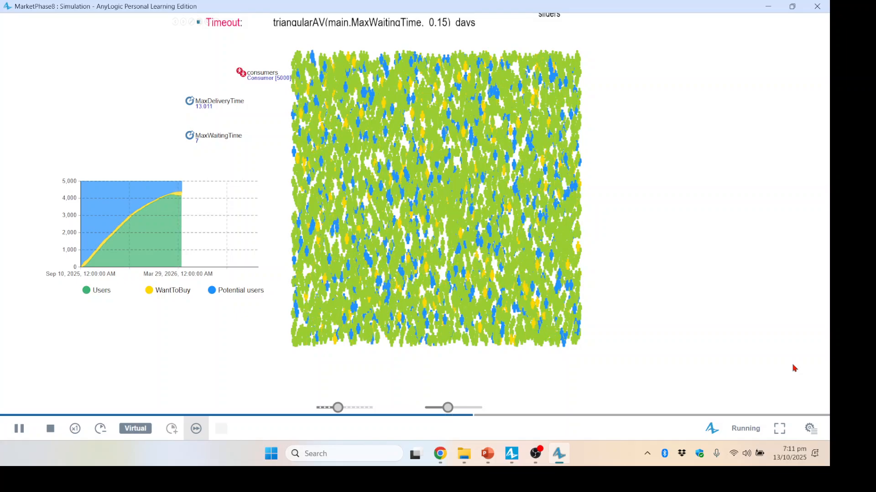
- Examine the market chart, consumer population and both sliders until the virtual-time run finishes, and close the simulation window
{"action": "scroll", "coordinate": [792, 366], "scroll_direction": "down", "scroll_amount": 2}
{"action": "scroll", "coordinate": [793, 367], "scroll_direction": "down", "scroll_amount": 3}
{"action": "scroll", "coordinate": [793, 368], "scroll_direction": "up", "scroll_amount": 3}
{"action": "scroll", "coordinate": [793, 367], "scroll_direction": "up", "scroll_amount": 1}
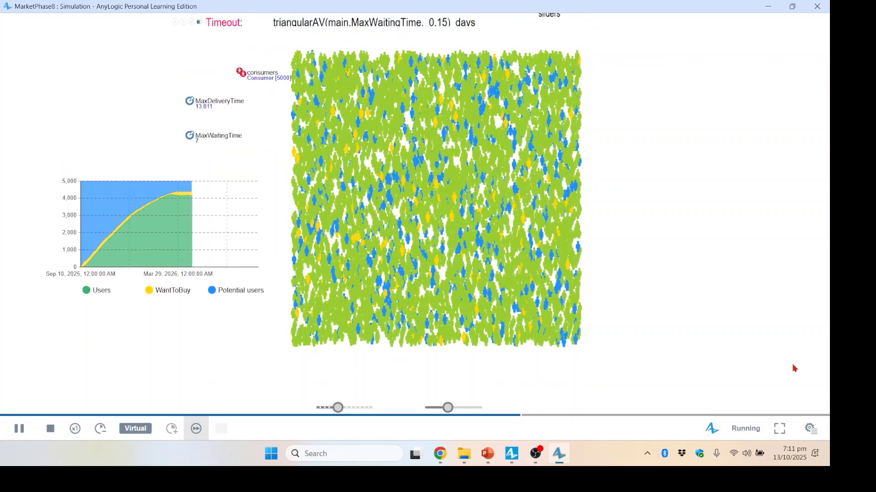
{"action": "scroll", "coordinate": [793, 368], "scroll_direction": "down", "scroll_amount": 5}
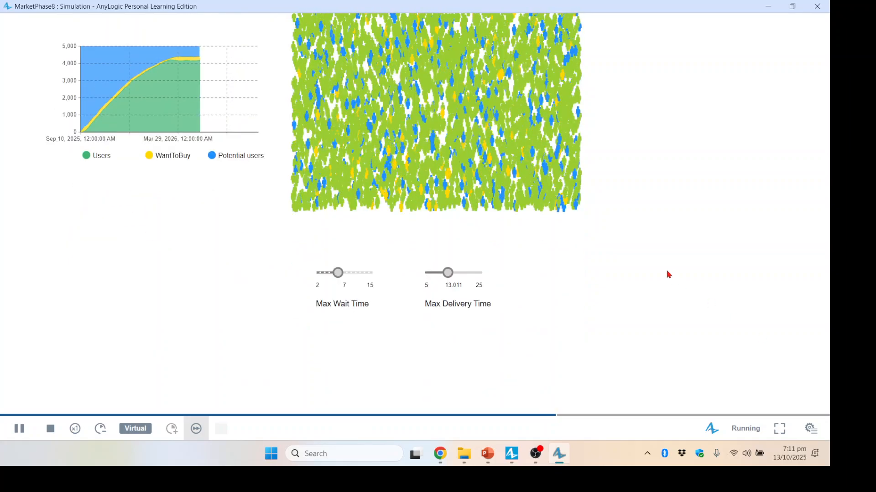
{"action": "scroll", "coordinate": [633, 301], "scroll_direction": "up", "scroll_amount": 6}
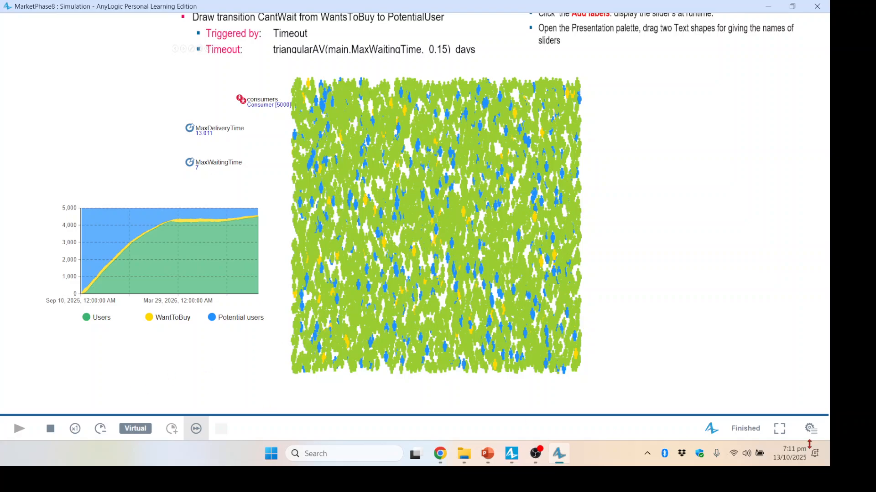
{"action": "left_click", "coordinate": [817, 6]}
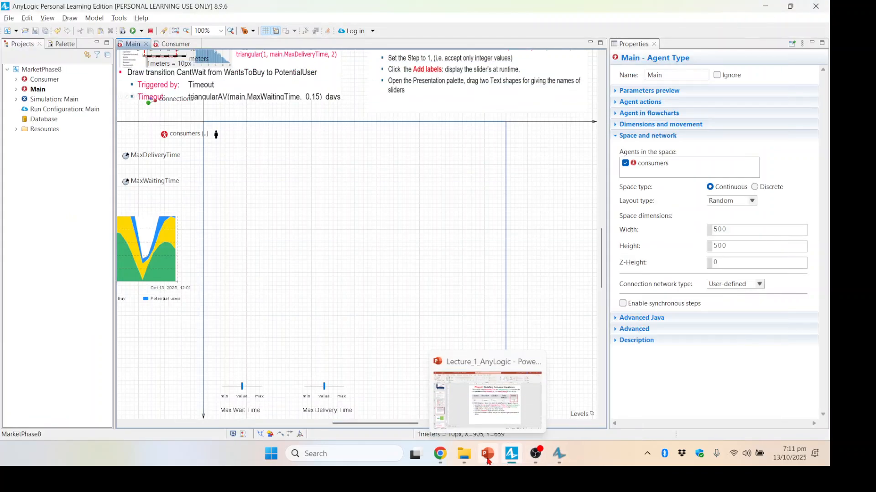
- Switch to the Lecture_1_AnyLogic presentation in PowerPoint and present slide 69 on consumer impatience full screen, continuing to the following slide
{"action": "left_click", "coordinate": [489, 460]}
{"action": "left_click", "coordinate": [33, 372]}
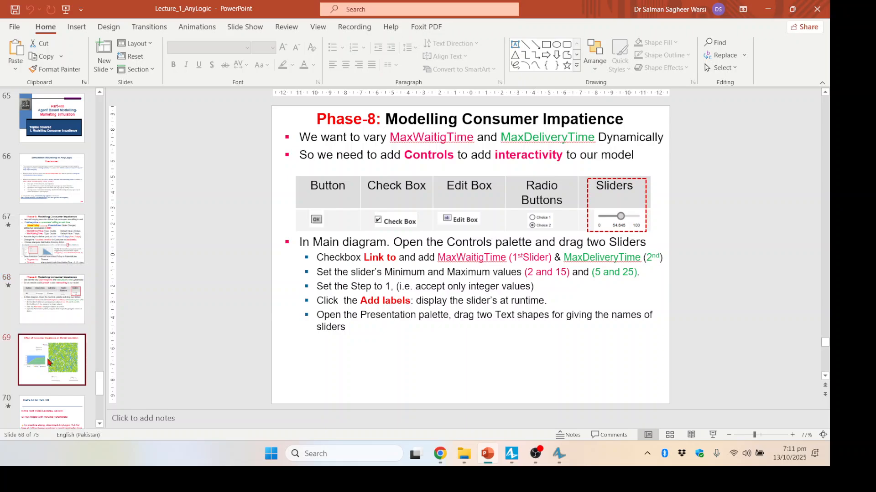
{"action": "left_click", "coordinate": [712, 434]}
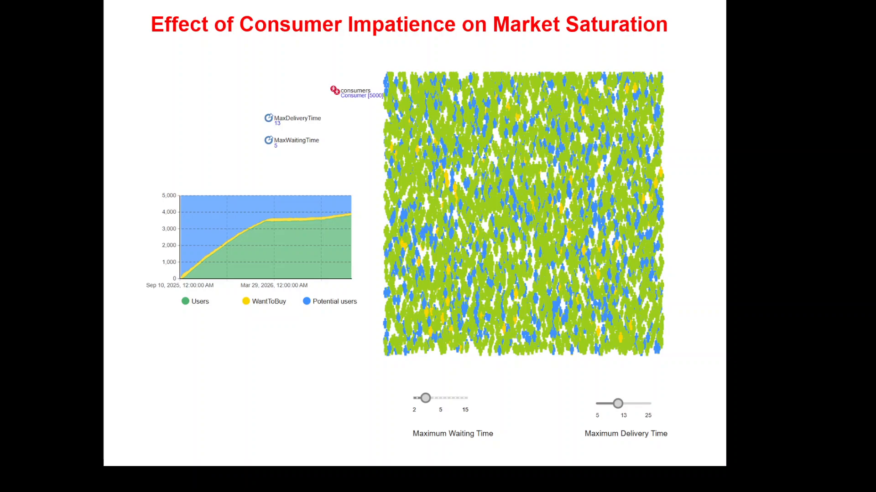
{"action": "key", "text": "Right"}
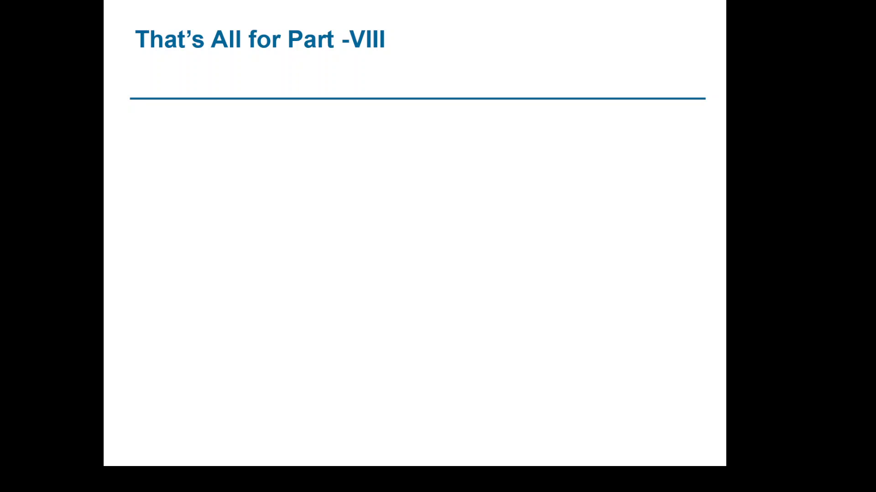